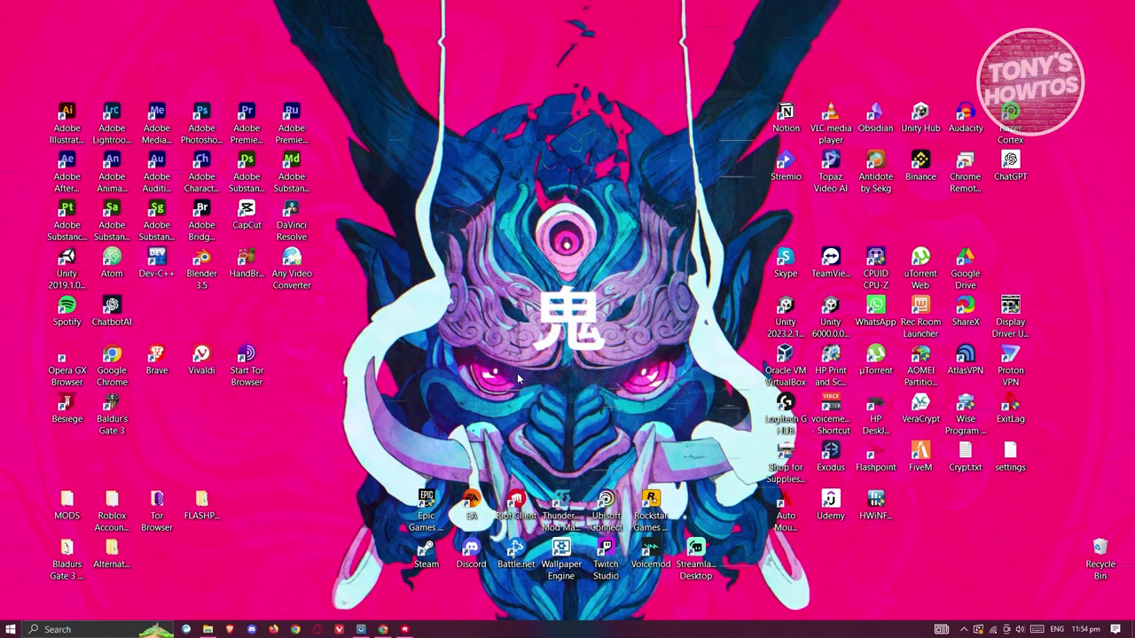
Open Chrome on the DHL Philippines home page.
{"action": "left_click", "coordinate": [383, 629]}
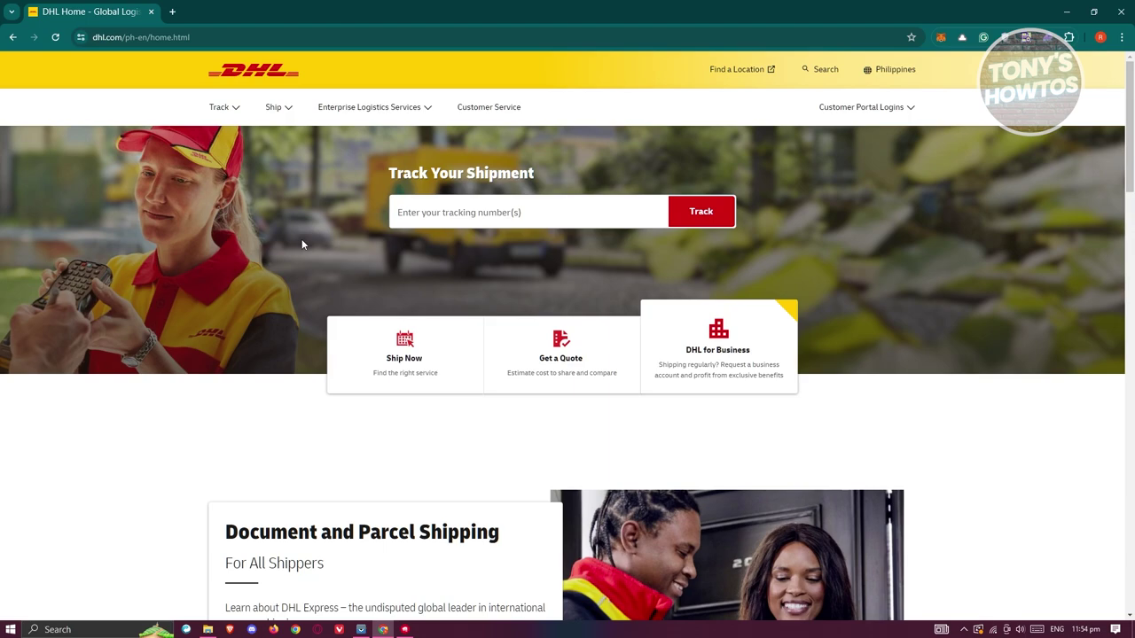
Go from the Ship menu to Explore DHL Express and start a new shipment with Ship Now.
{"action": "left_click", "coordinate": [292, 113]}
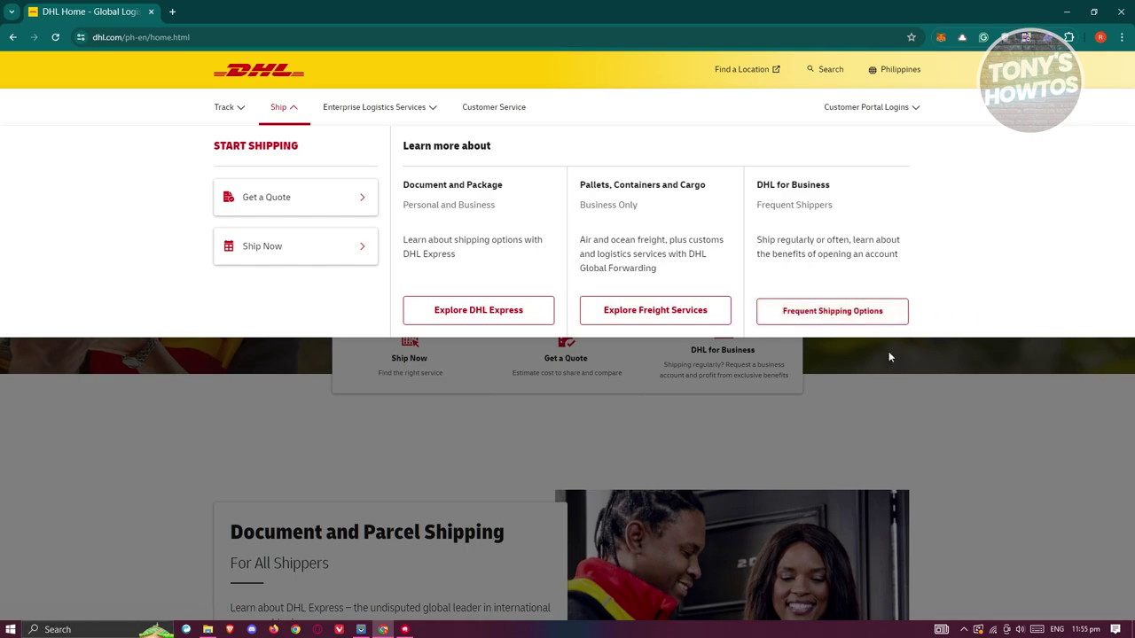
{"action": "left_click", "coordinate": [514, 325]}
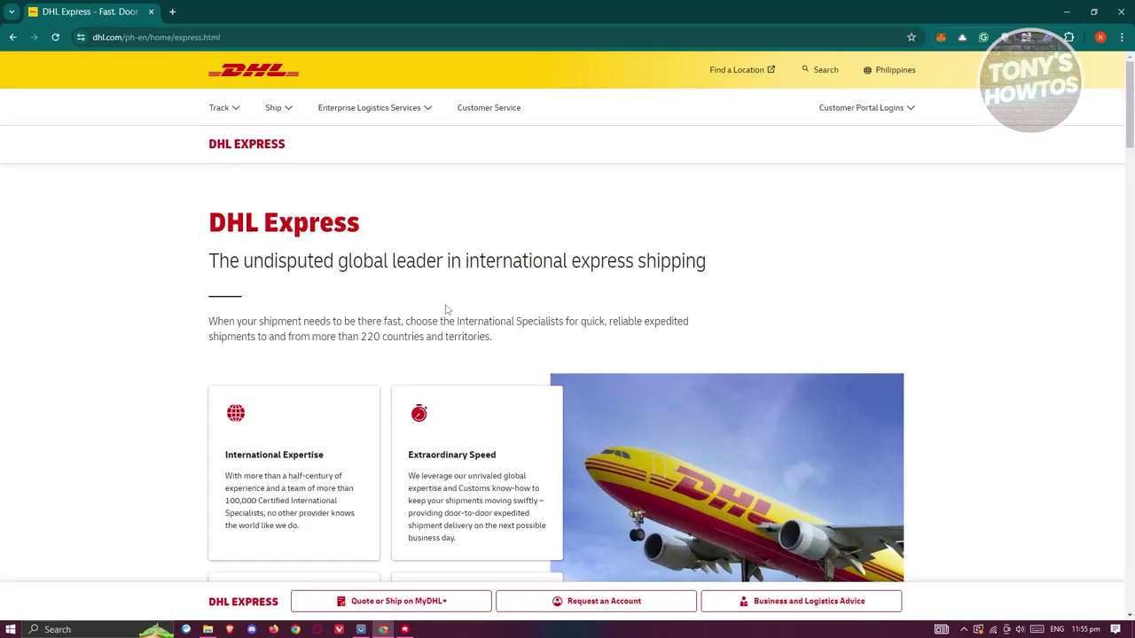
{"action": "scroll", "coordinate": [523, 288], "scroll_direction": "down", "scroll_amount": 10}
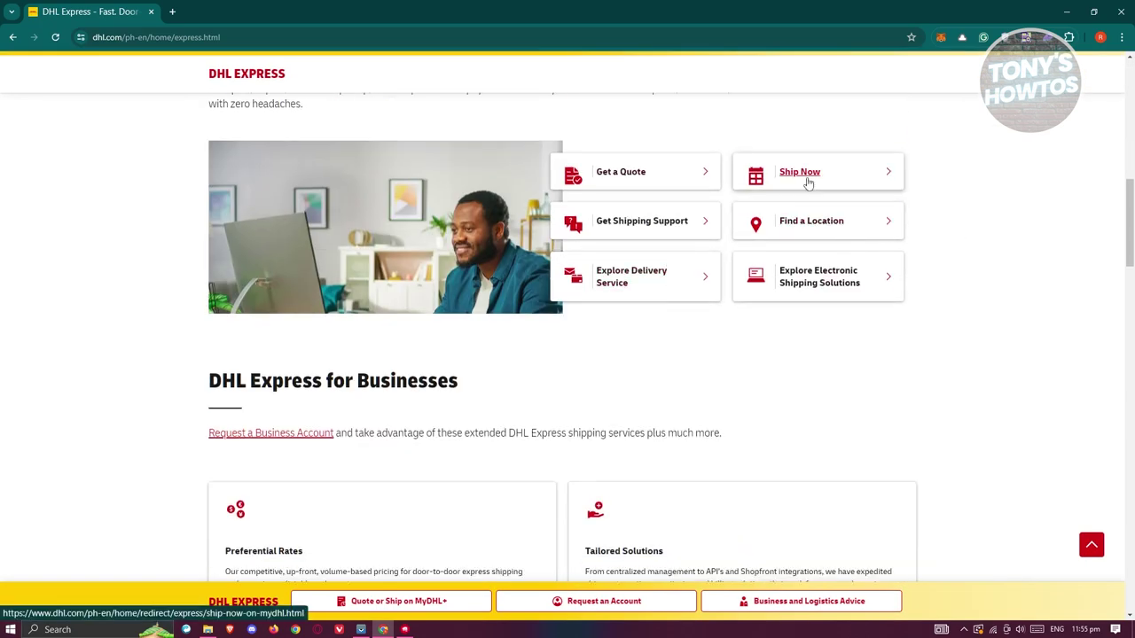
{"action": "left_click", "coordinate": [806, 176]}
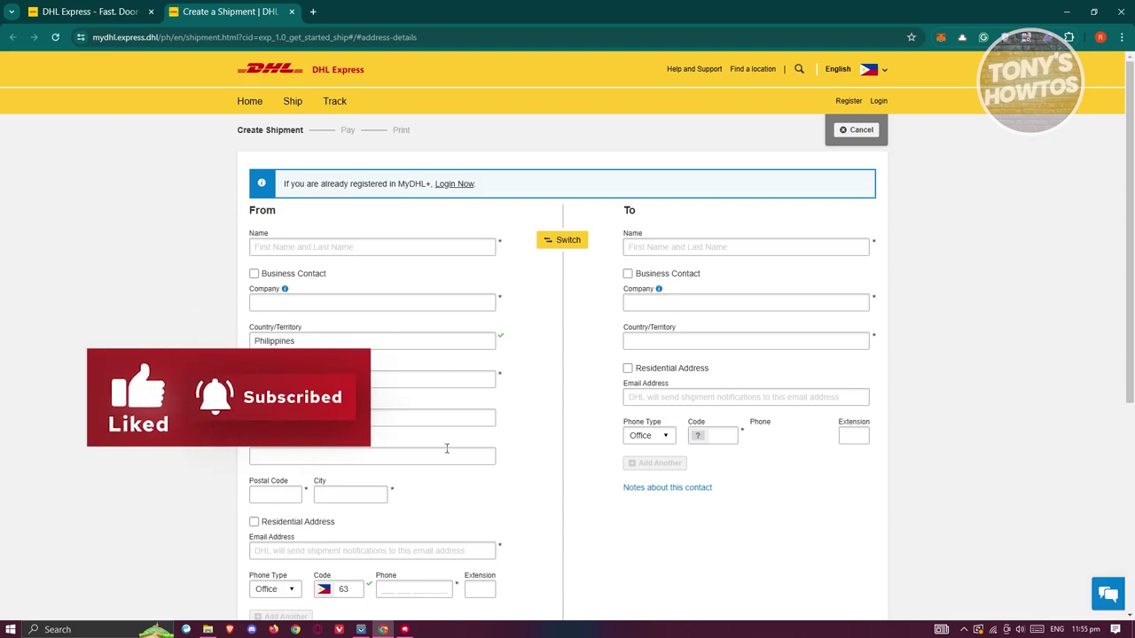
Set Australia as the destination country in the To address section.
{"action": "scroll", "coordinate": [441, 496], "scroll_direction": "down", "scroll_amount": 3}
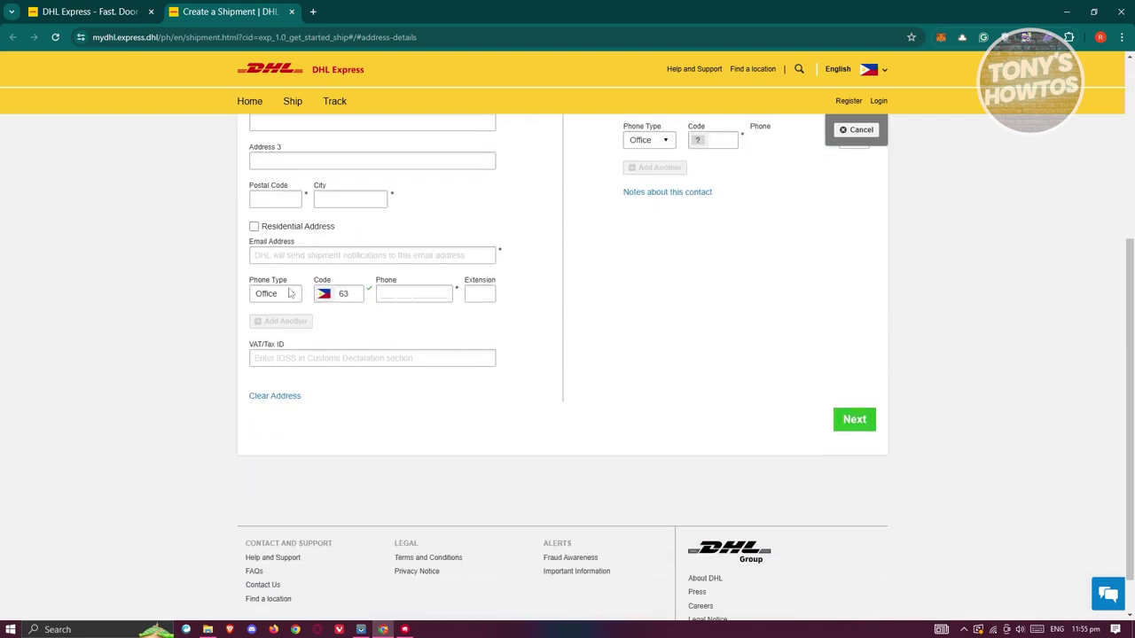
{"action": "scroll", "coordinate": [682, 348], "scroll_direction": "up", "scroll_amount": 3}
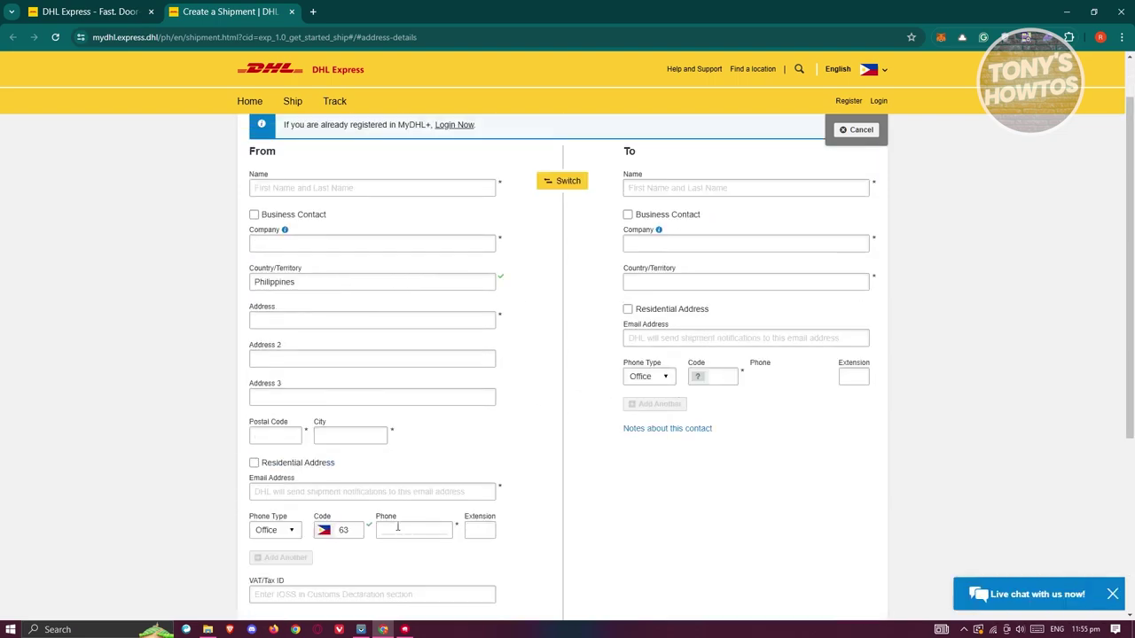
{"action": "scroll", "coordinate": [700, 416], "scroll_direction": "up", "scroll_amount": 1}
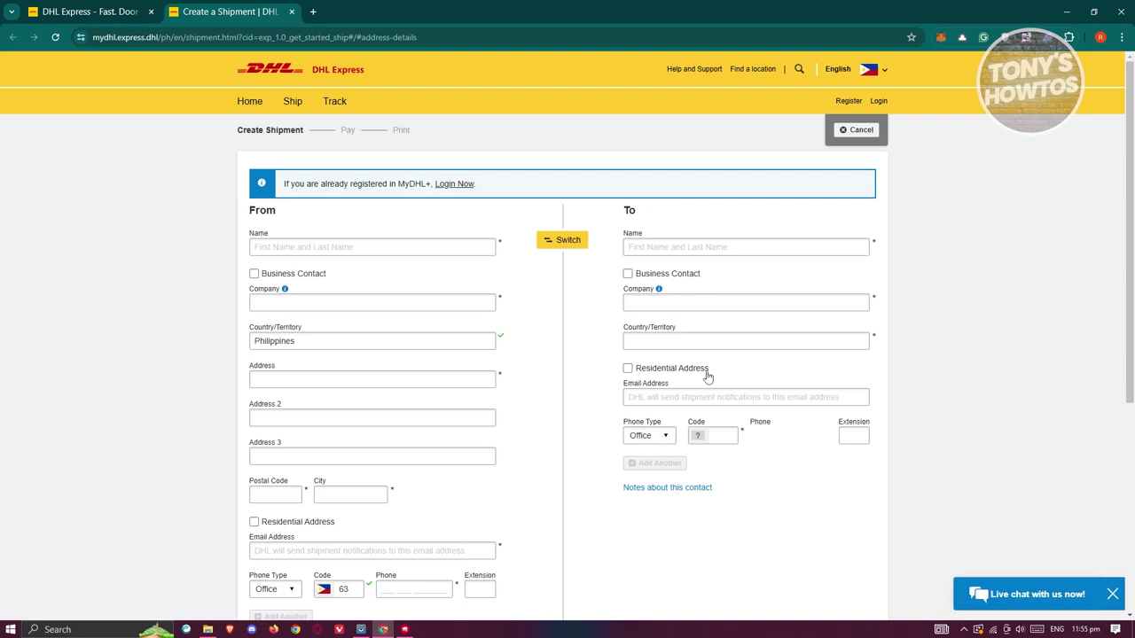
{"action": "left_click", "coordinate": [725, 339]}
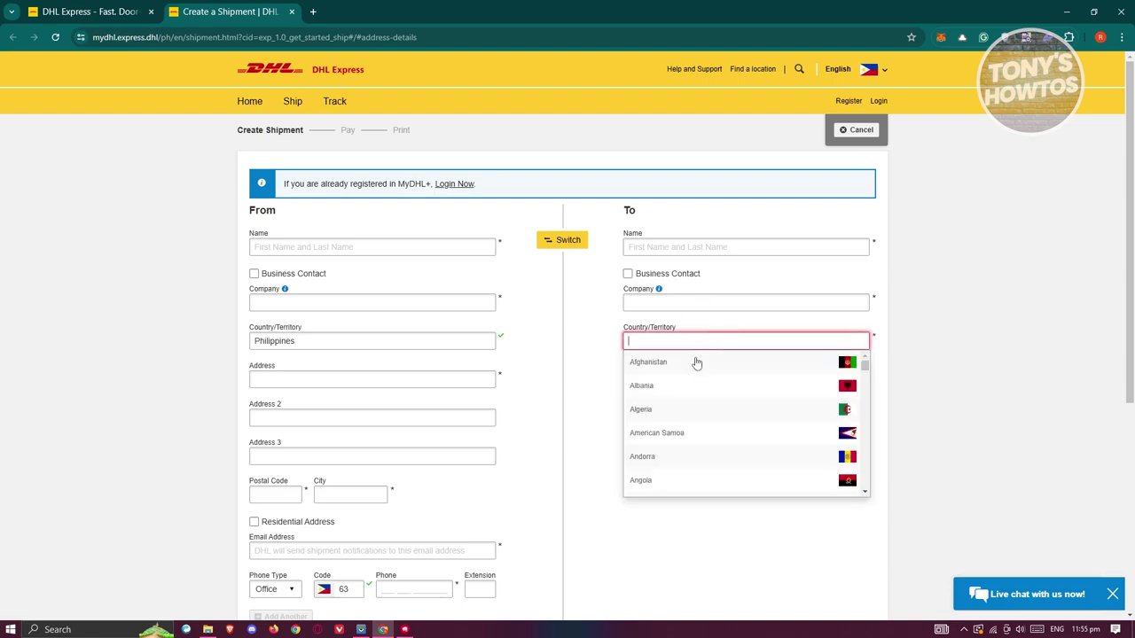
{"action": "scroll", "coordinate": [730, 466], "scroll_direction": "down", "scroll_amount": 2}
{"action": "scroll", "coordinate": [727, 464], "scroll_direction": "down", "scroll_amount": 4}
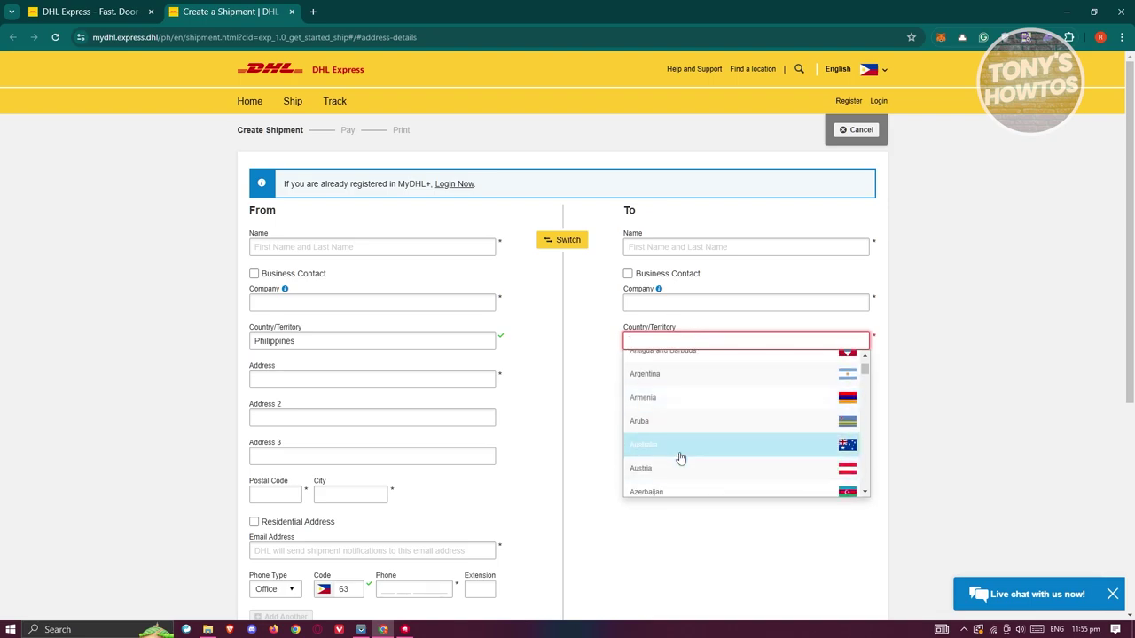
{"action": "left_click", "coordinate": [680, 456]}
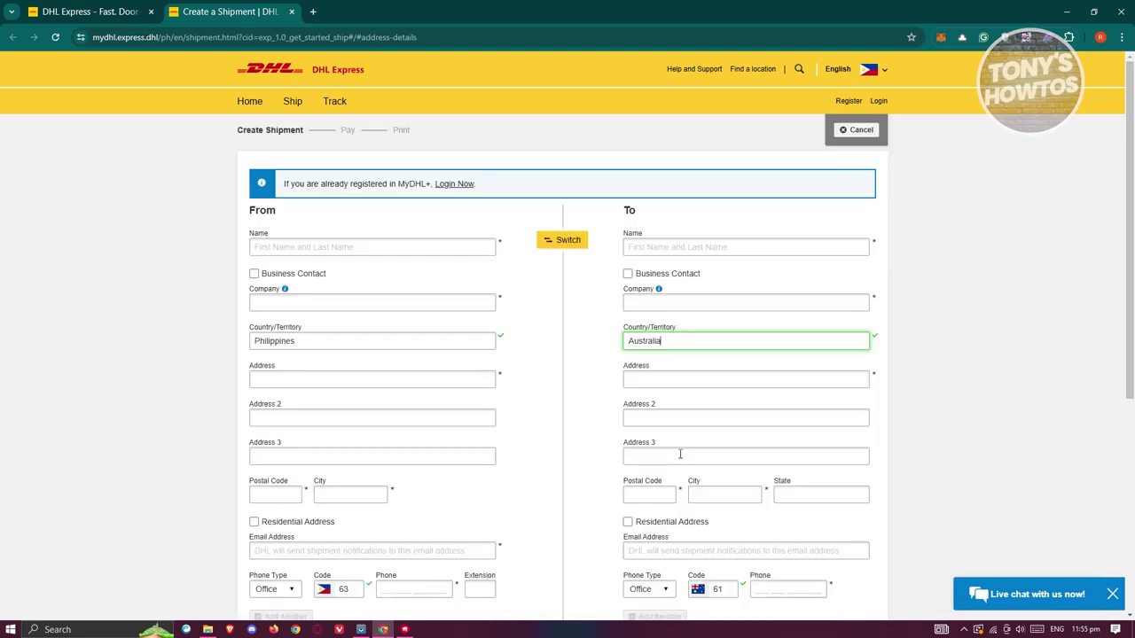
{"action": "scroll", "coordinate": [680, 454], "scroll_direction": "down", "scroll_amount": 1}
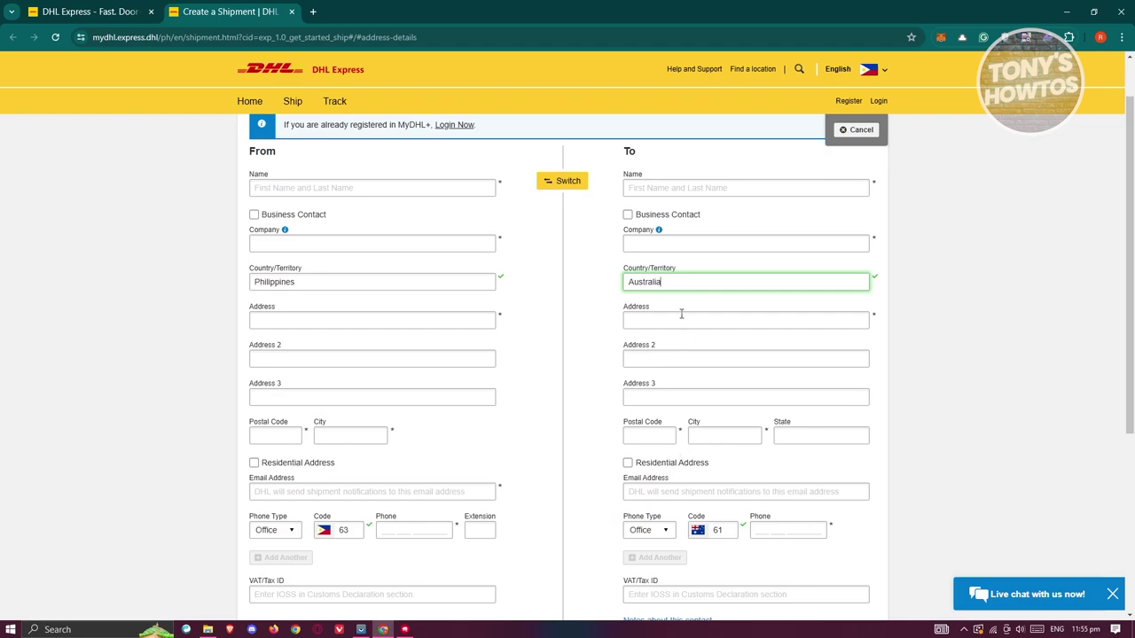
{"action": "scroll", "coordinate": [681, 316], "scroll_direction": "down", "scroll_amount": 2}
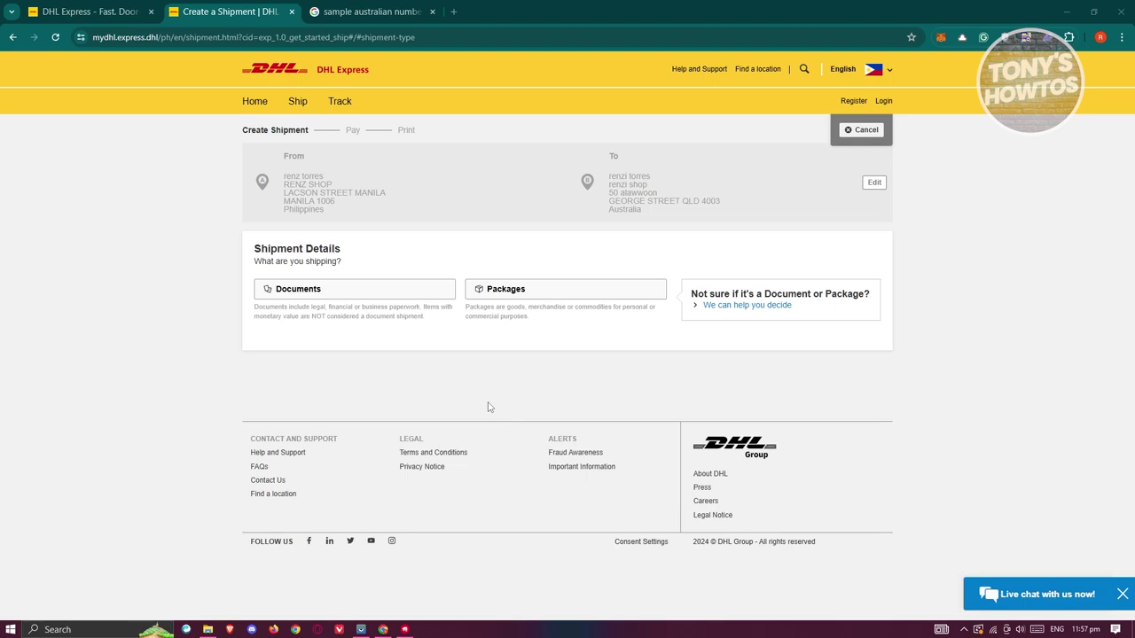
Mark the shipment as packages with Gift as its purpose.
{"action": "left_click", "coordinate": [527, 289]}
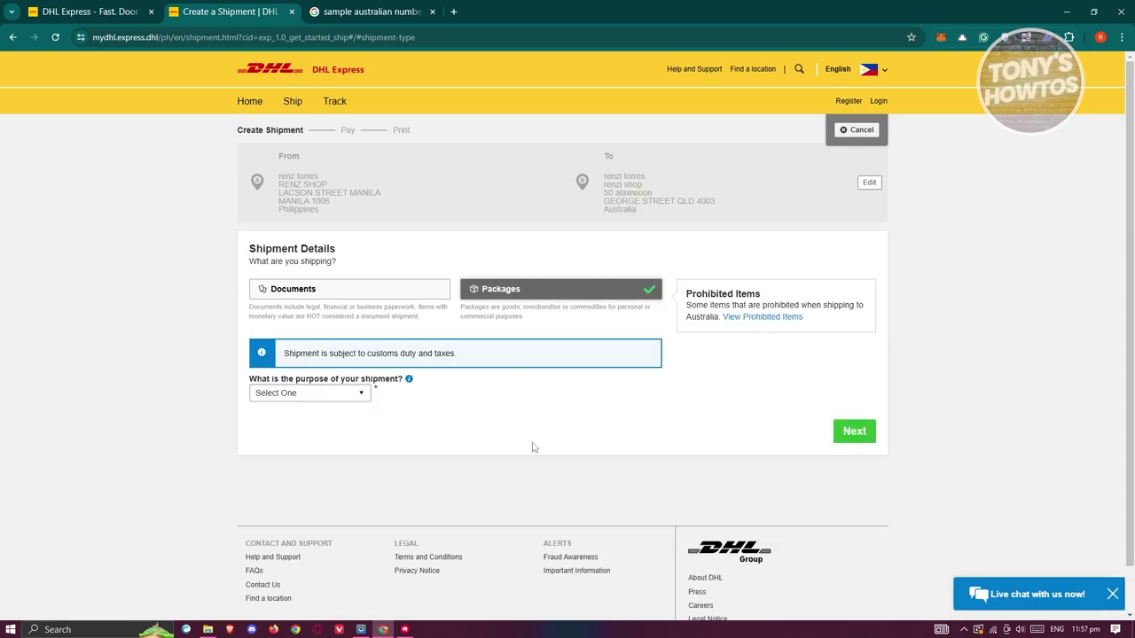
{"action": "left_click", "coordinate": [326, 394]}
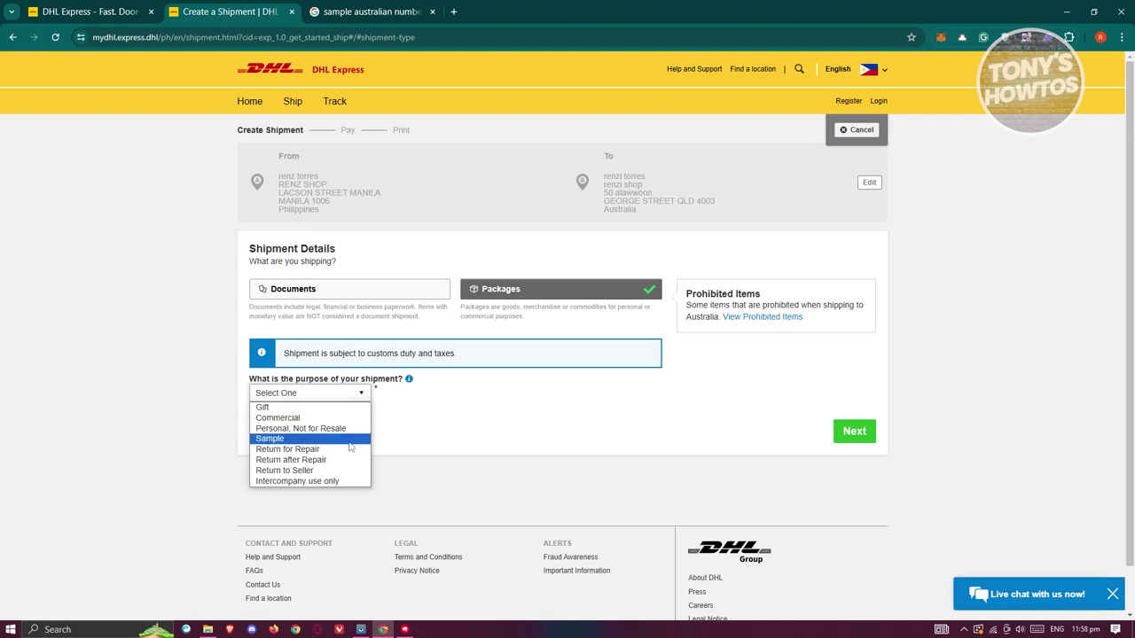
{"action": "left_click", "coordinate": [297, 407]}
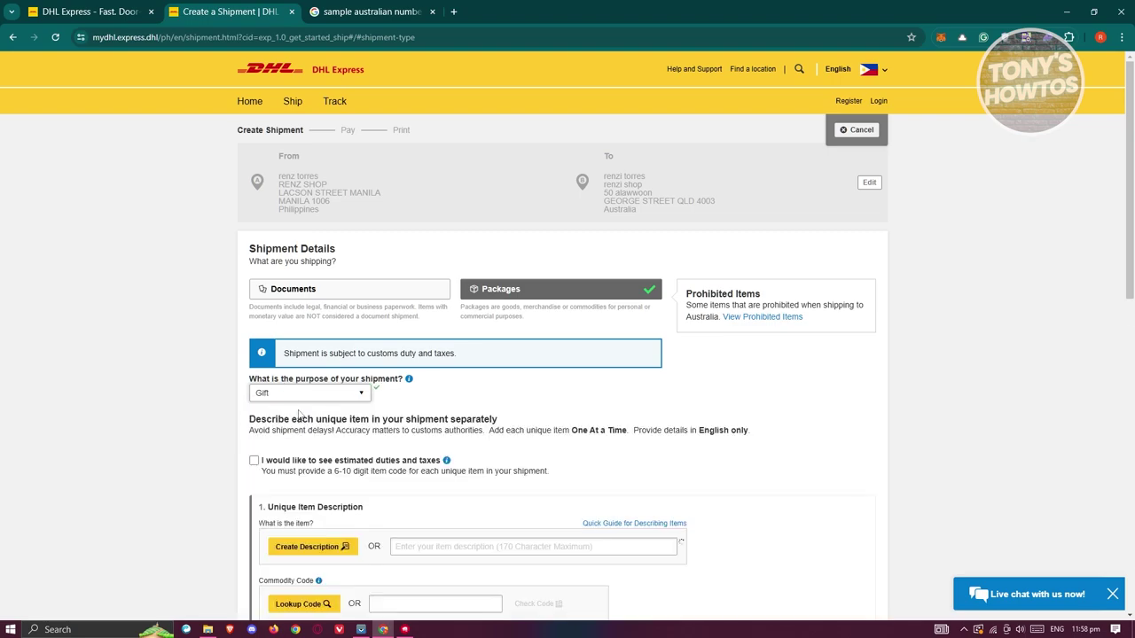
{"action": "scroll", "coordinate": [570, 464], "scroll_direction": "down", "scroll_amount": 3}
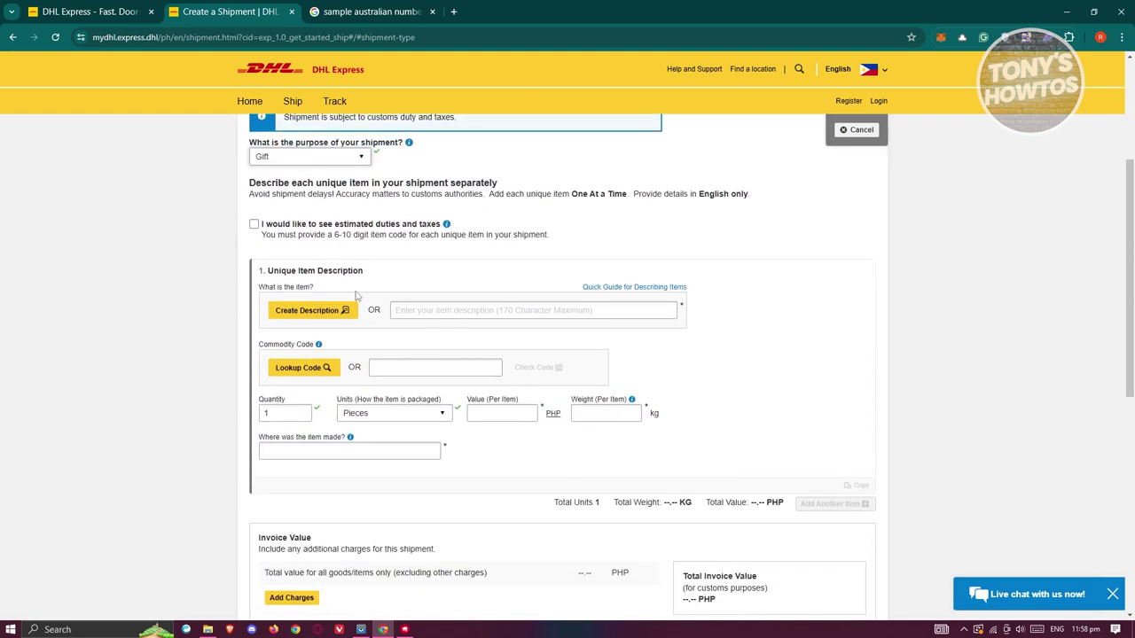
Set the item quantity to 1 with Pieces as the unit.
{"action": "left_click", "coordinate": [447, 309]}
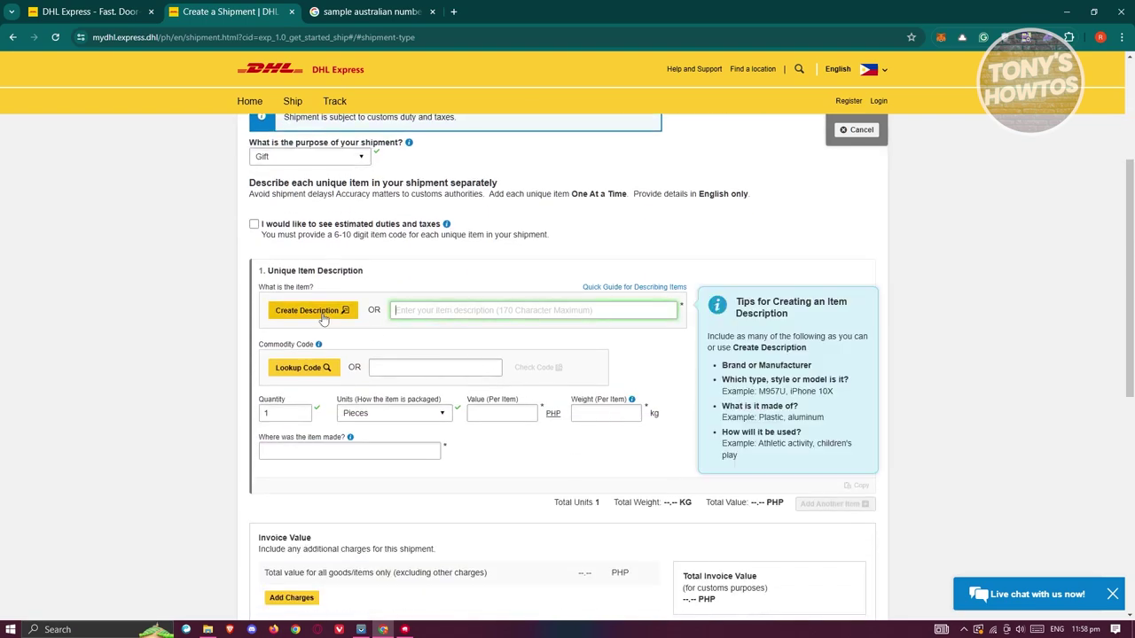
{"action": "left_click", "coordinate": [384, 347]}
{"action": "scroll", "coordinate": [353, 348], "scroll_direction": "down", "scroll_amount": 2}
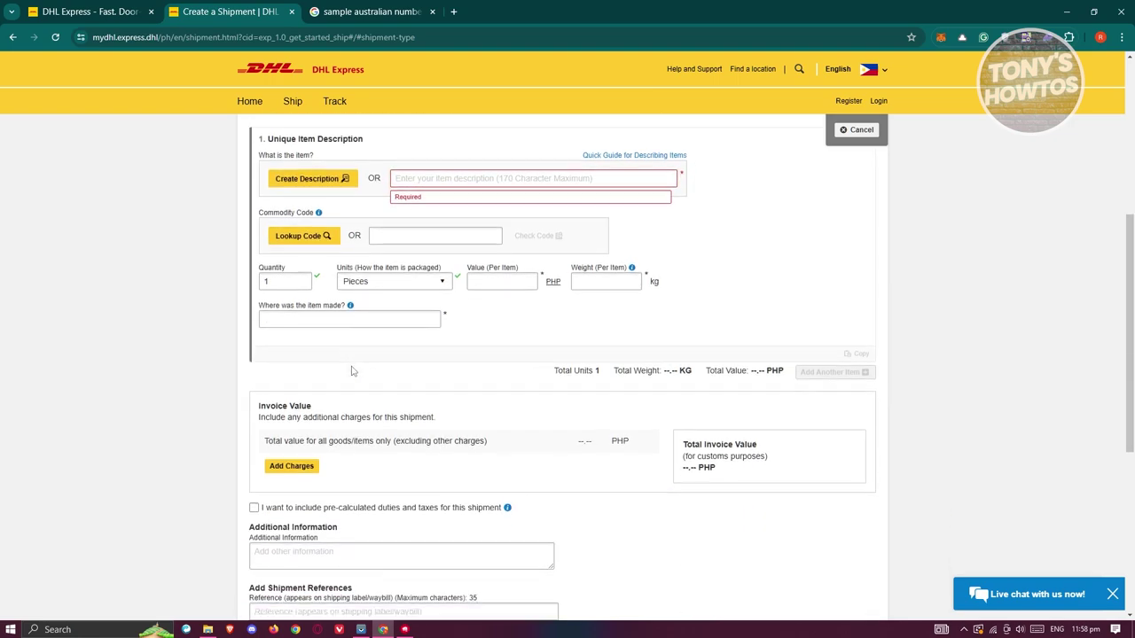
{"action": "scroll", "coordinate": [351, 371], "scroll_direction": "down", "scroll_amount": 1}
{"action": "left_click", "coordinate": [266, 235]}
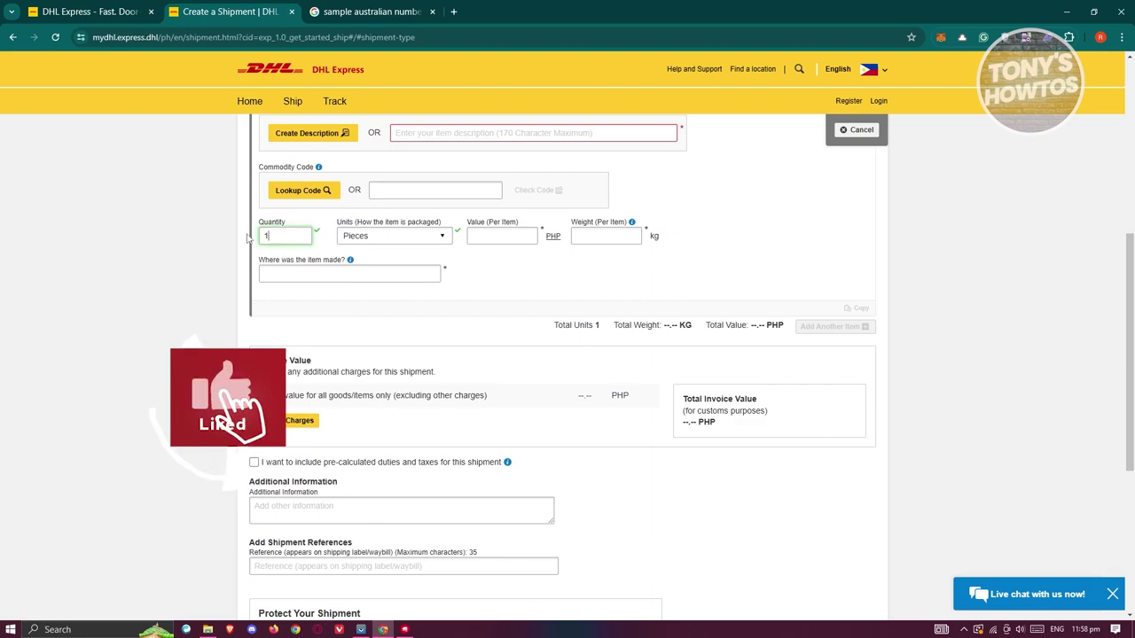
{"action": "left_click", "coordinate": [398, 238]}
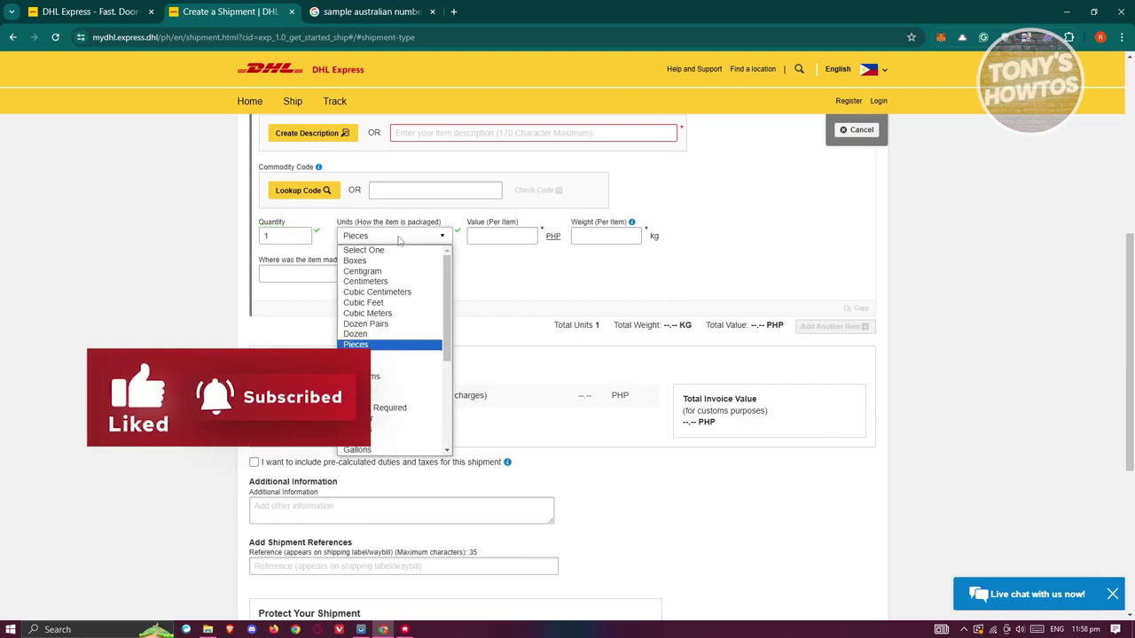
{"action": "left_click", "coordinate": [372, 344]}
Enter 1 kg as the item weight.
{"action": "left_click", "coordinate": [607, 236]}
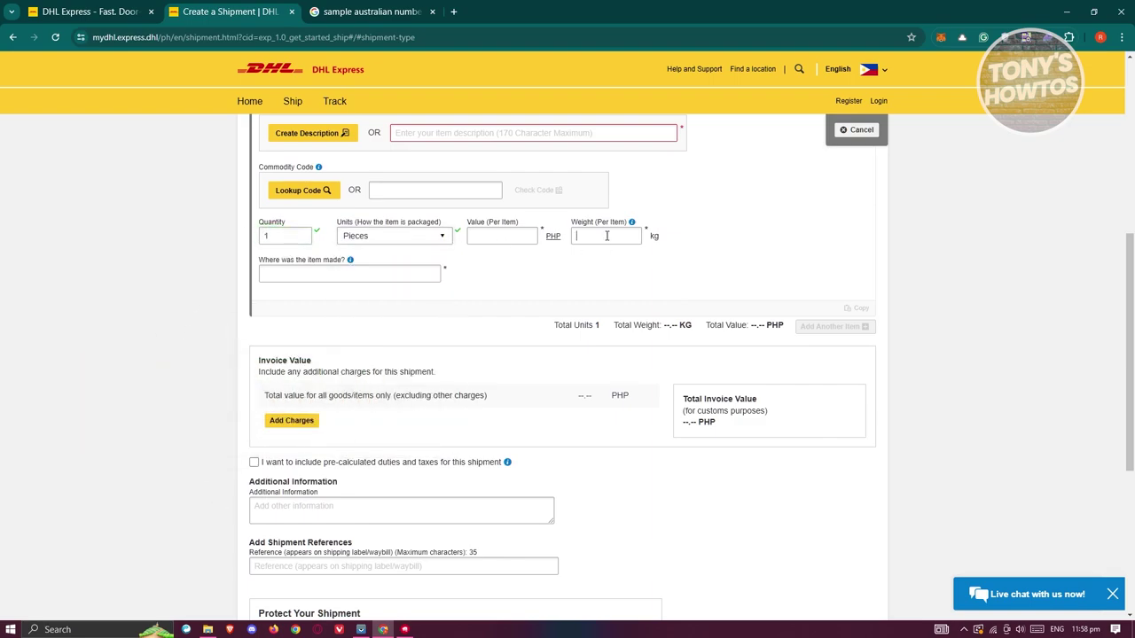
{"action": "left_click", "coordinate": [320, 274]}
{"action": "left_click", "coordinate": [534, 291]}
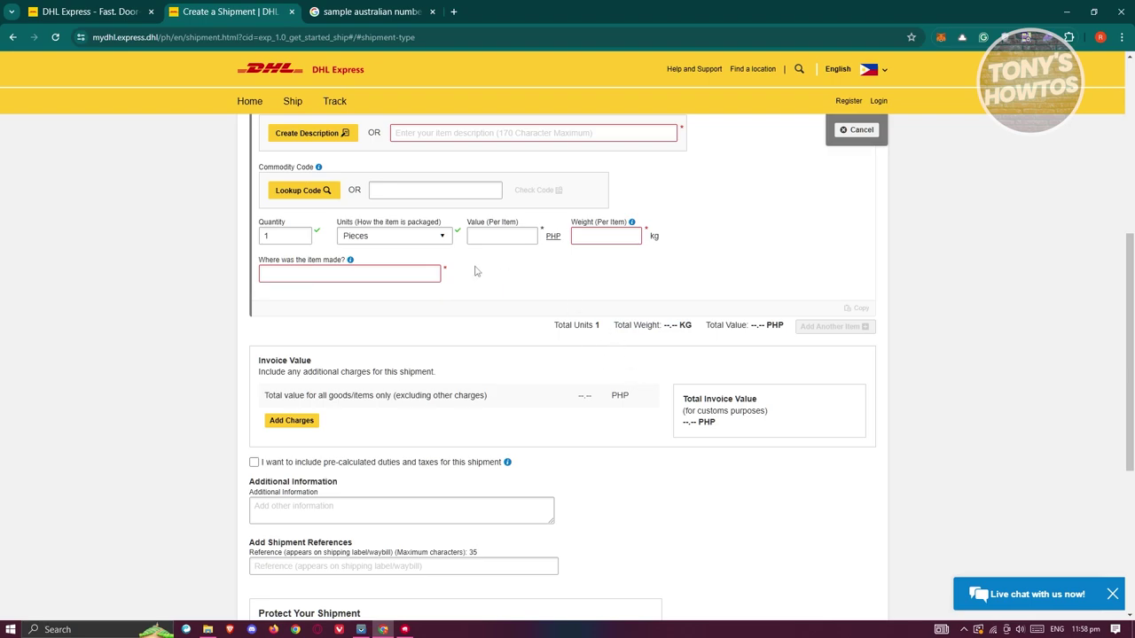
{"action": "left_click", "coordinate": [619, 237]}
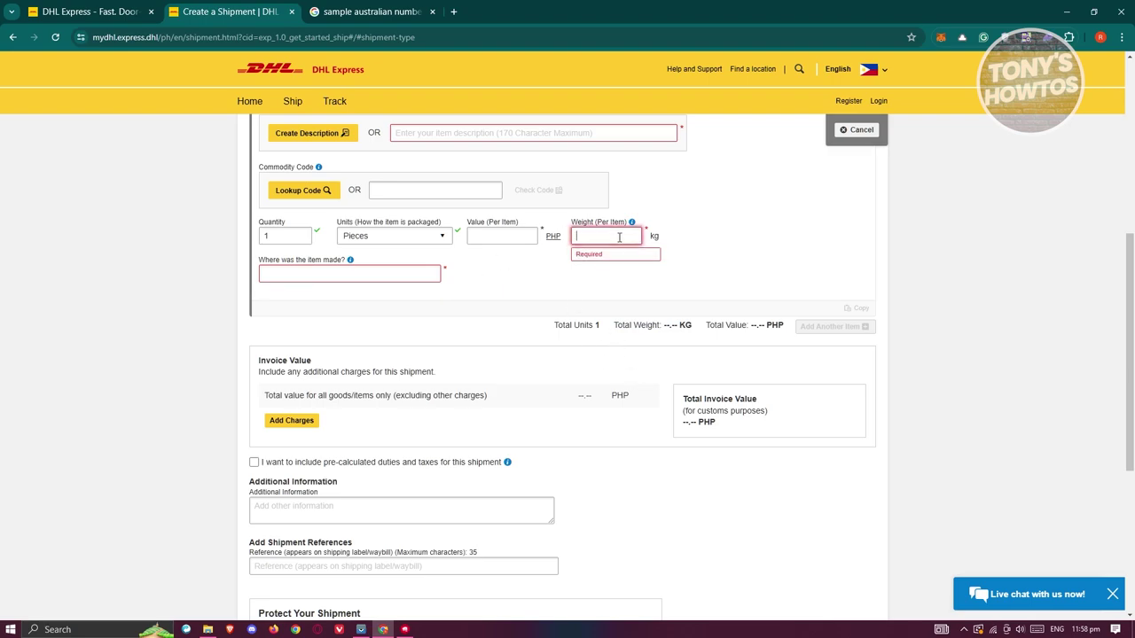
{"action": "type", "text": "5"}
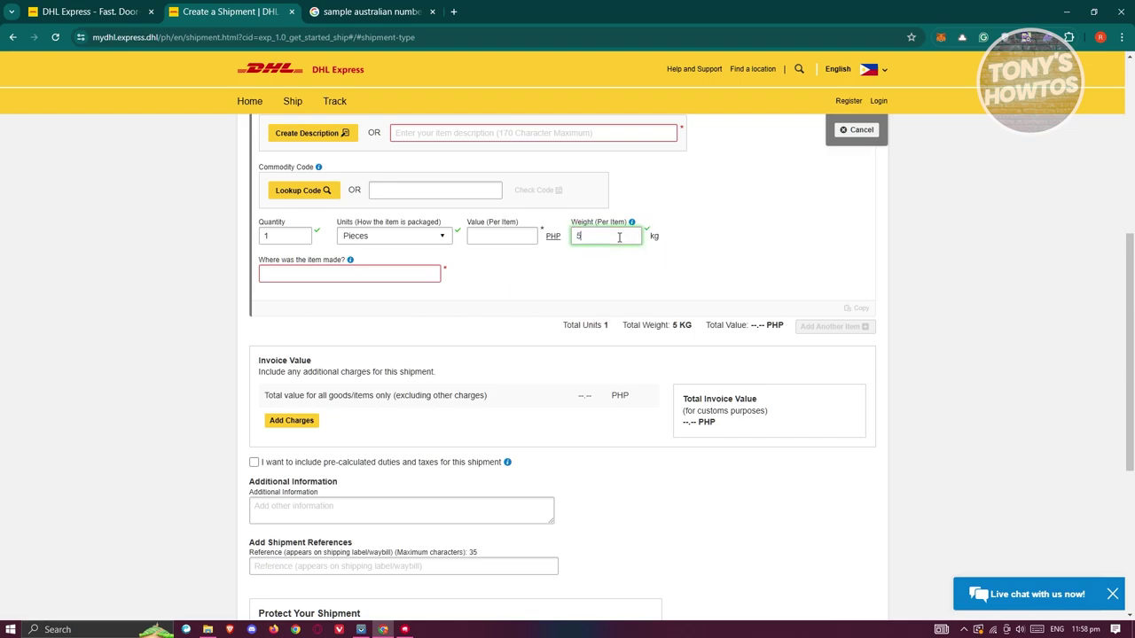
{"action": "key", "text": "BackSpace"}
{"action": "type", "text": "1"}
{"action": "left_click", "coordinate": [585, 266]}
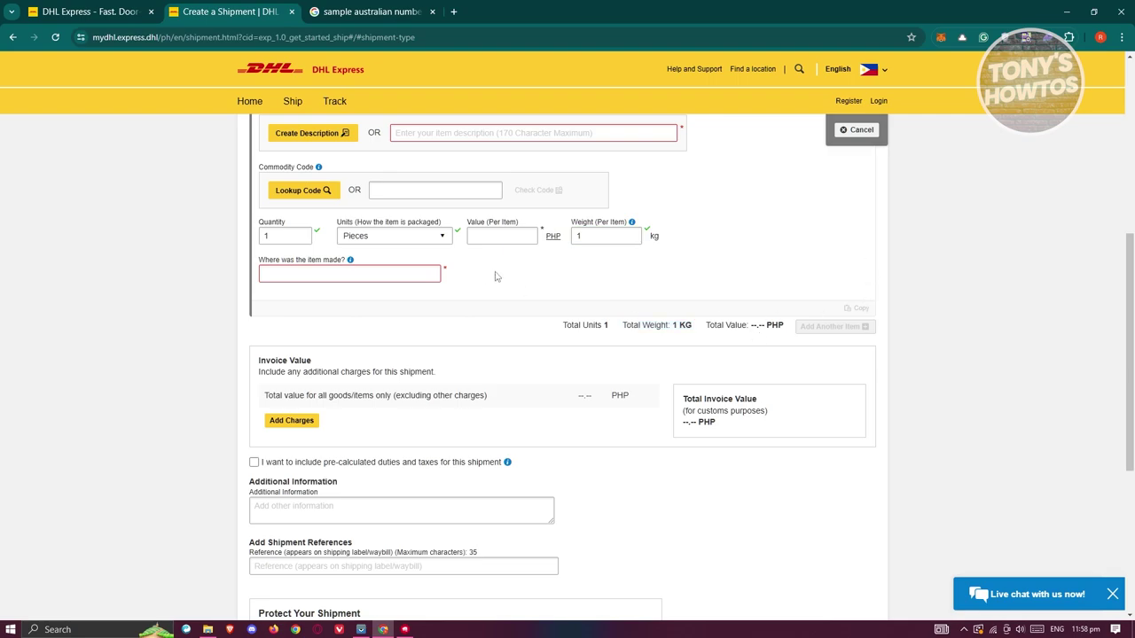
Describe the item as candies.
{"action": "scroll", "coordinate": [502, 293], "scroll_direction": "up", "scroll_amount": 2}
{"action": "left_click", "coordinate": [399, 310]}
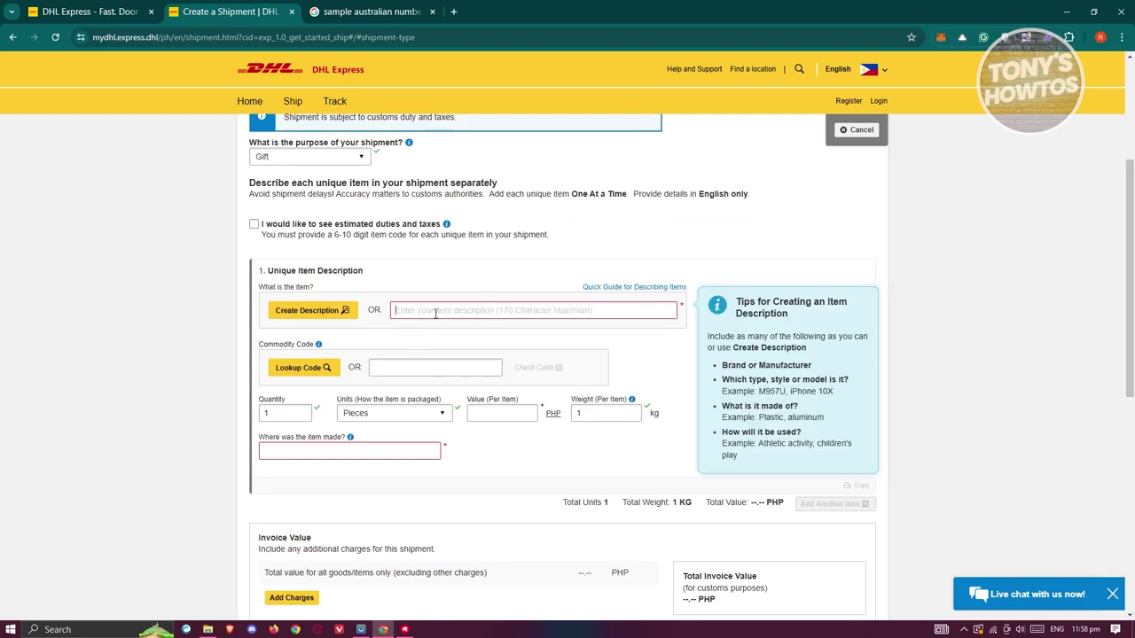
{"action": "left_click", "coordinate": [428, 369]}
{"action": "left_click", "coordinate": [774, 347]}
{"action": "left_click", "coordinate": [593, 312]}
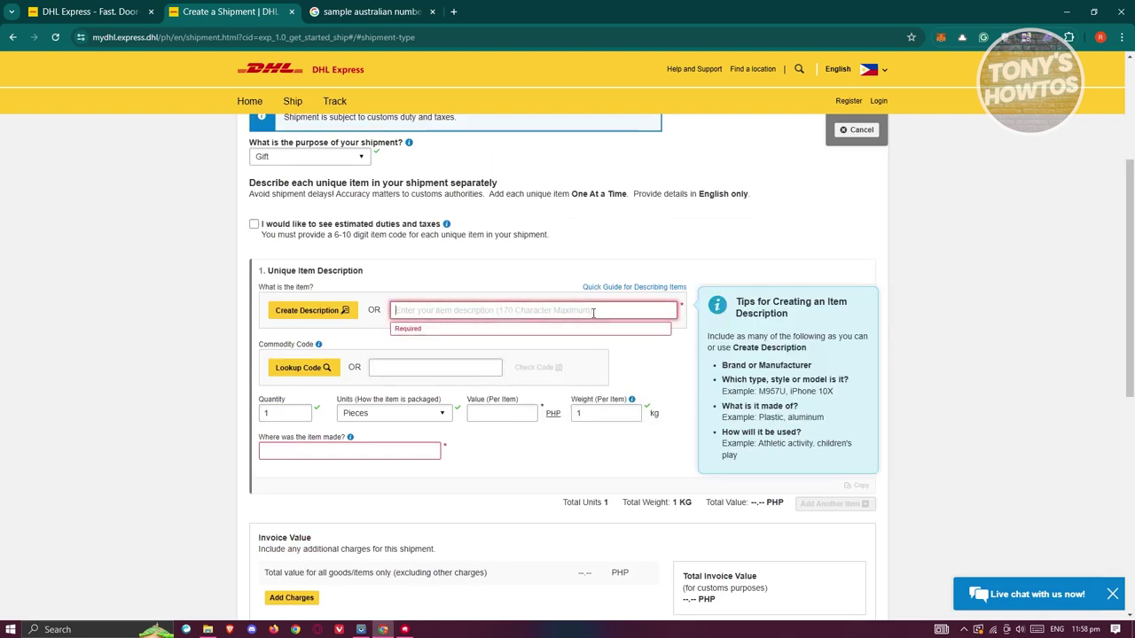
{"action": "type", "text": "candl"}
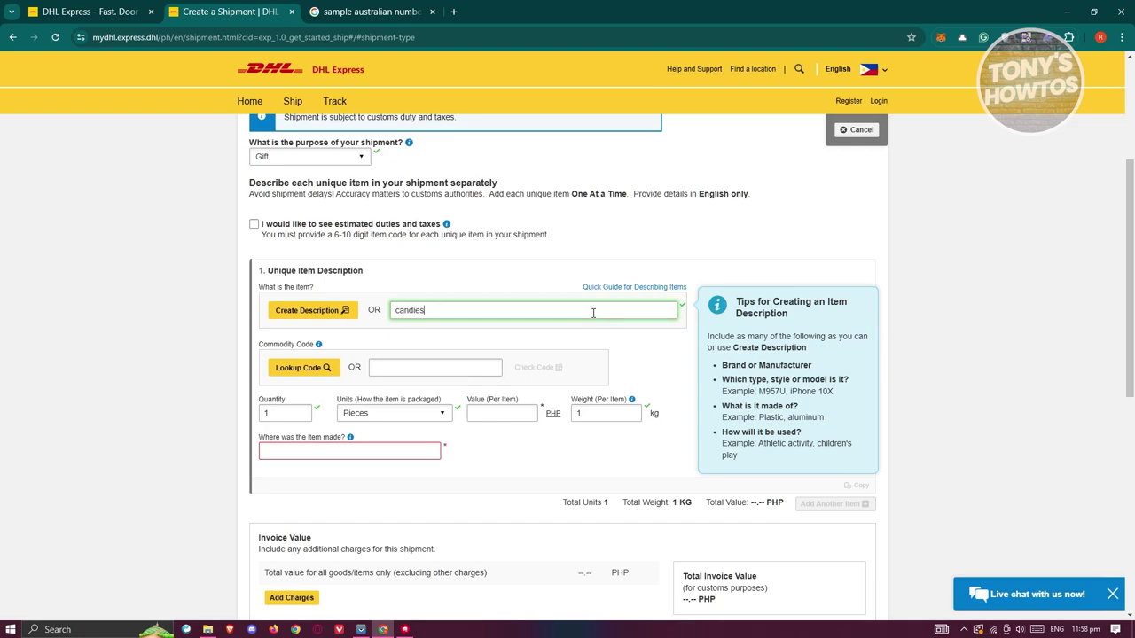
{"action": "left_click", "coordinate": [625, 353]}
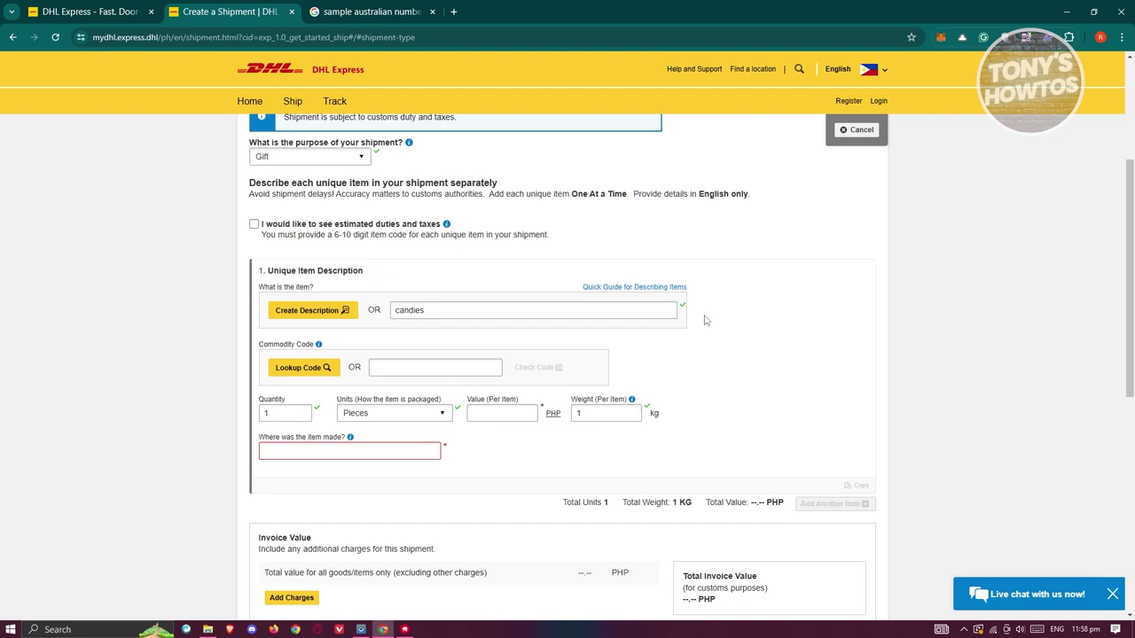
Set the item's country of manufacture to Philippines.
{"action": "scroll", "coordinate": [714, 337], "scroll_direction": "down", "scroll_amount": 2}
{"action": "left_click", "coordinate": [347, 271]}
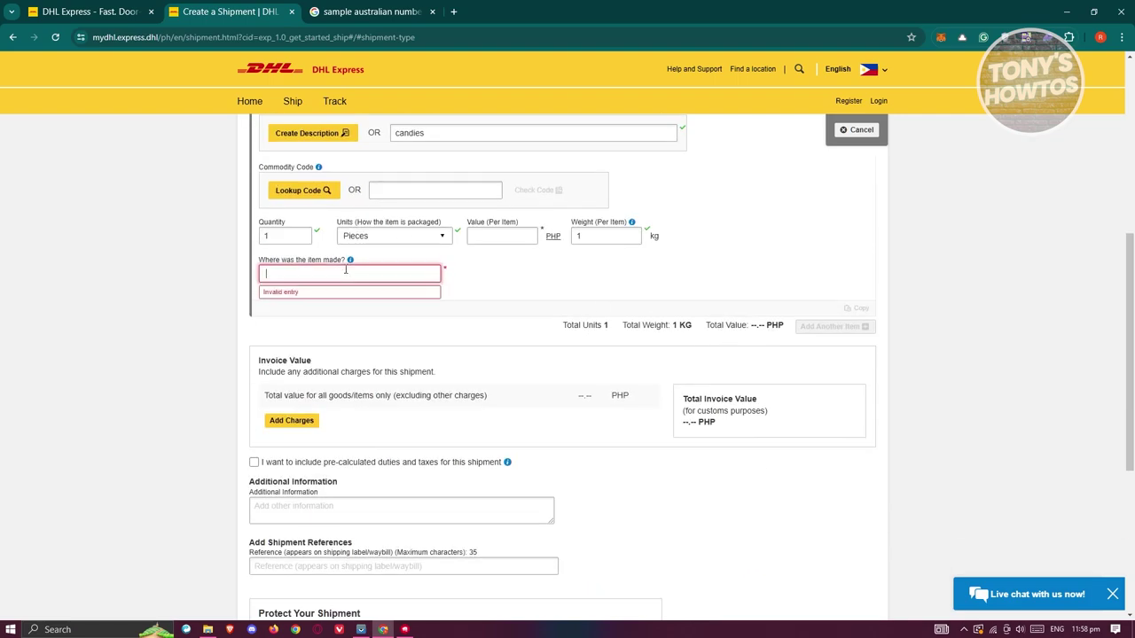
{"action": "type", "text": "phi"}
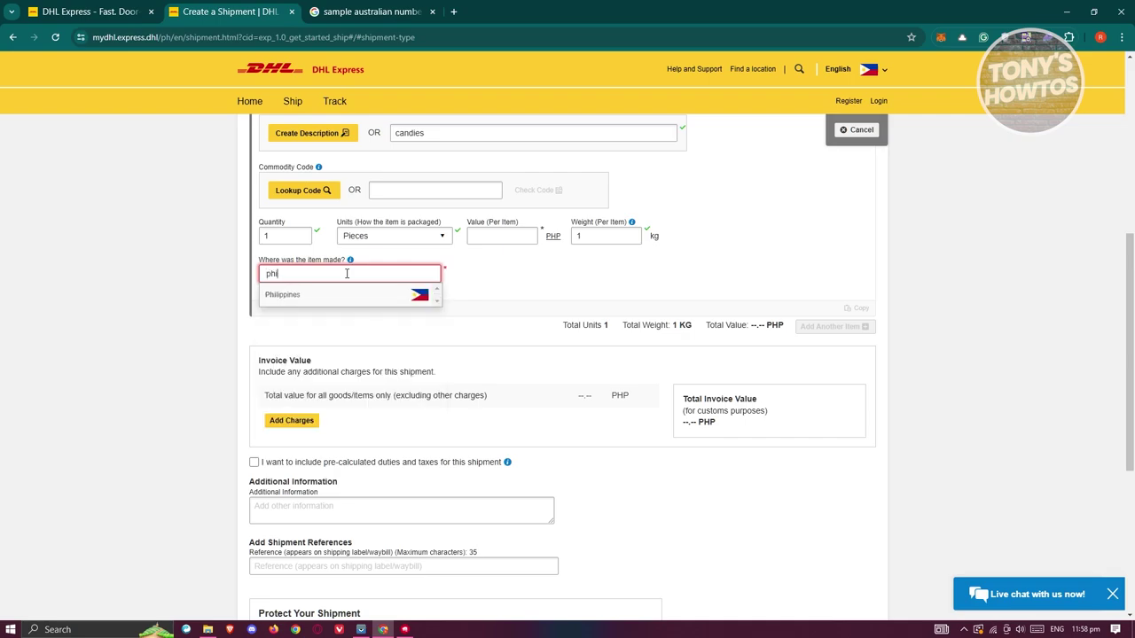
{"action": "left_click", "coordinate": [342, 297]}
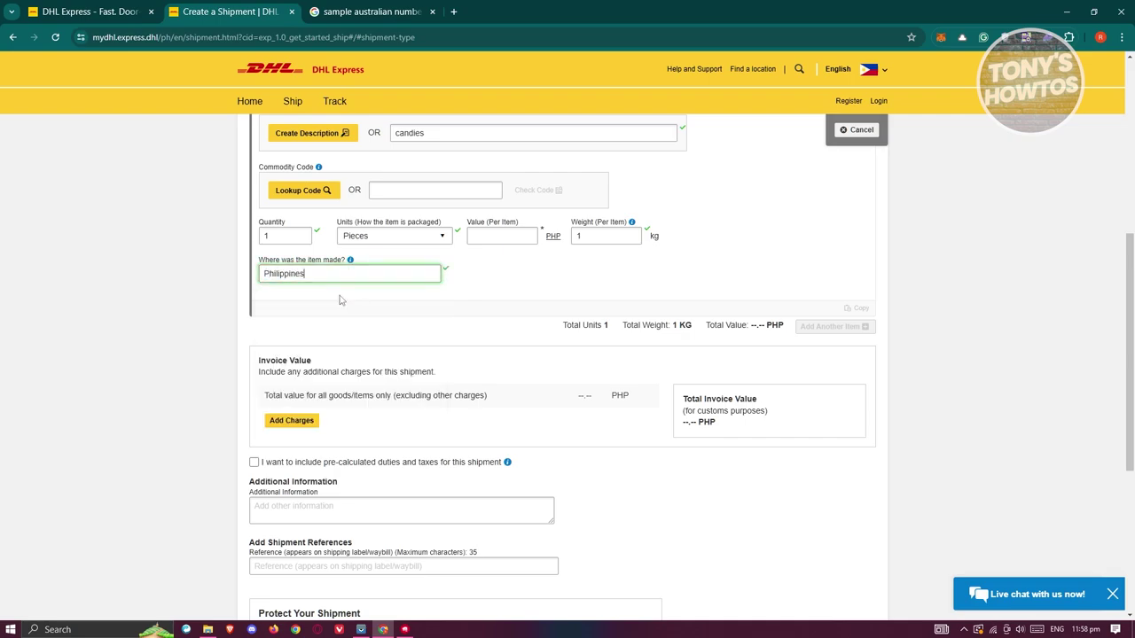
{"action": "left_click", "coordinate": [485, 296]}
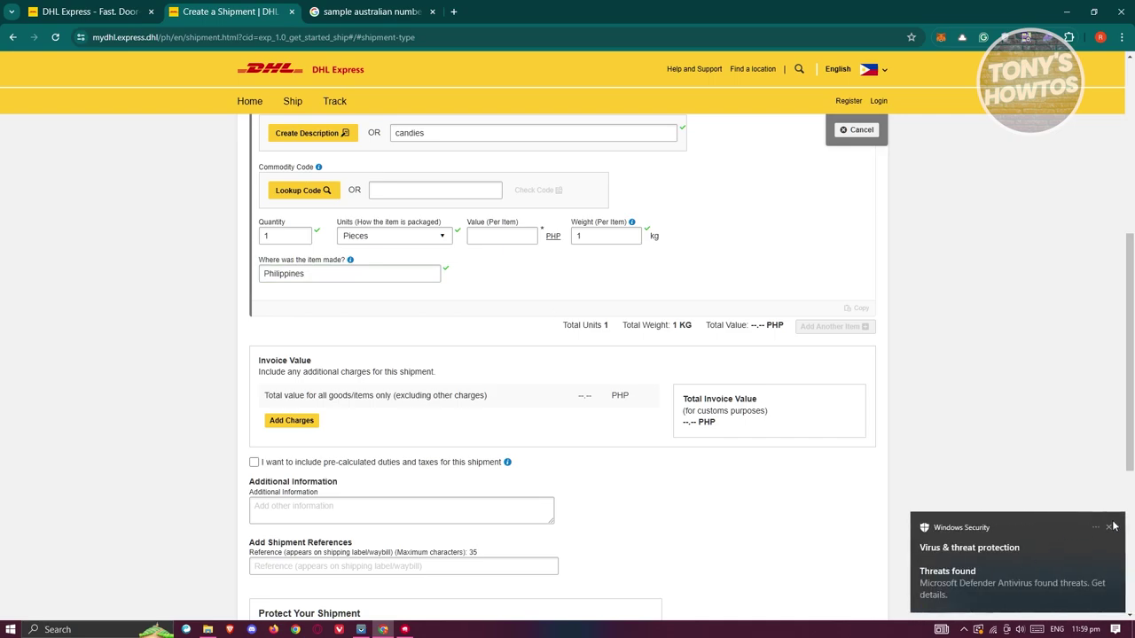
{"action": "left_click", "coordinate": [1113, 529]}
{"action": "scroll", "coordinate": [1024, 444], "scroll_direction": "down", "scroll_amount": 3}
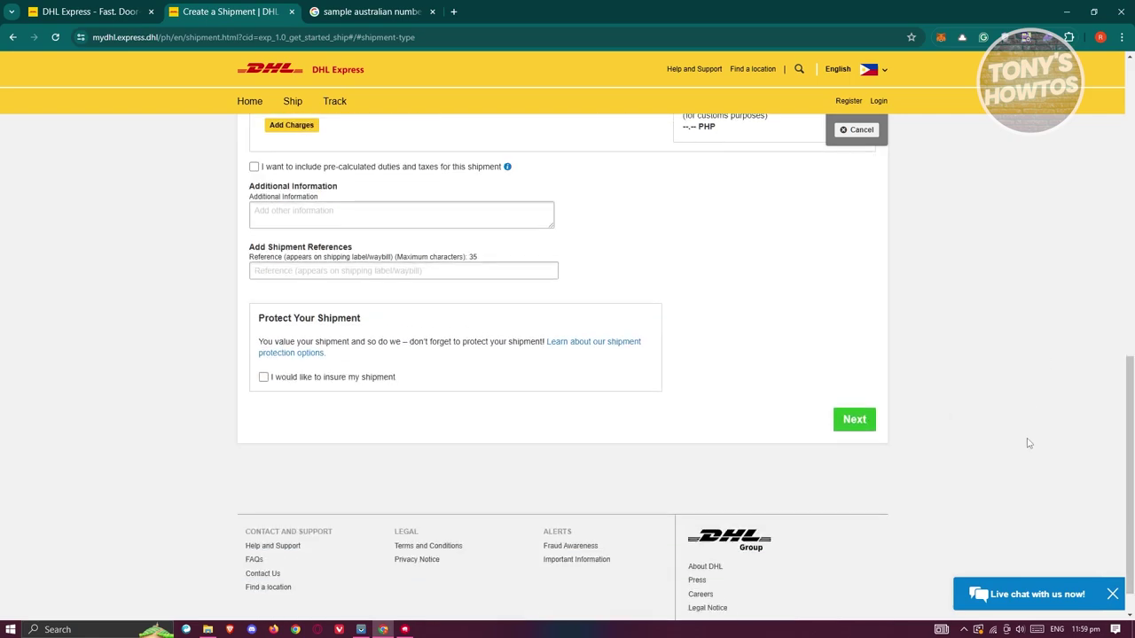
Value the candies at 100 PHP per item and proceed to Customs Invoice Details.
{"action": "scroll", "coordinate": [531, 295], "scroll_direction": "up", "scroll_amount": 1}
{"action": "left_click", "coordinate": [343, 334]}
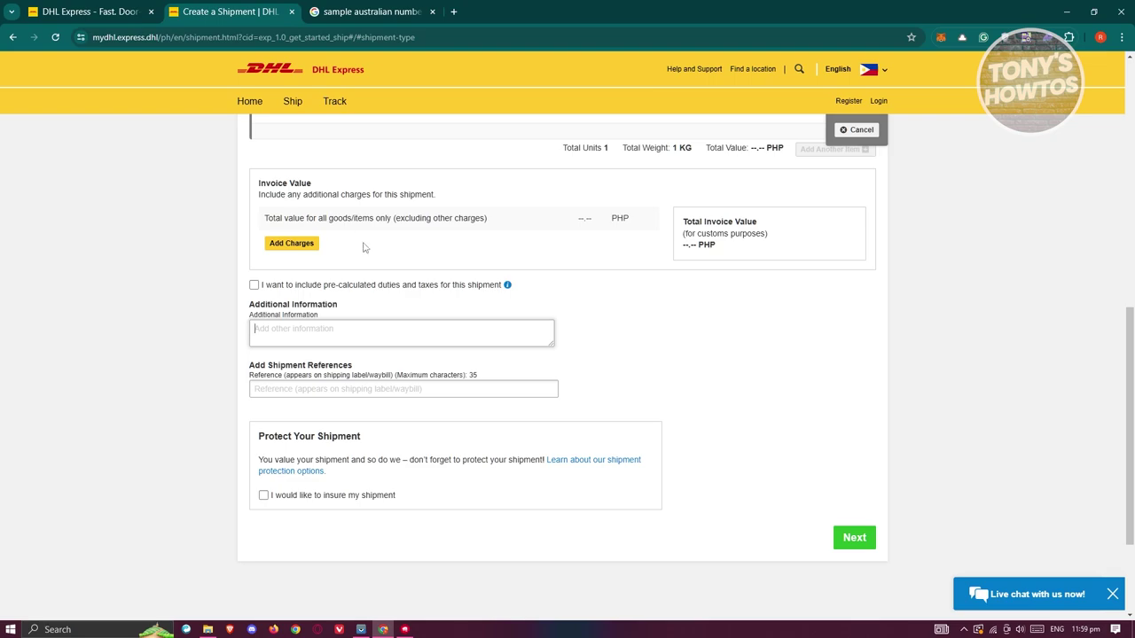
{"action": "scroll", "coordinate": [424, 264], "scroll_direction": "down", "scroll_amount": 1}
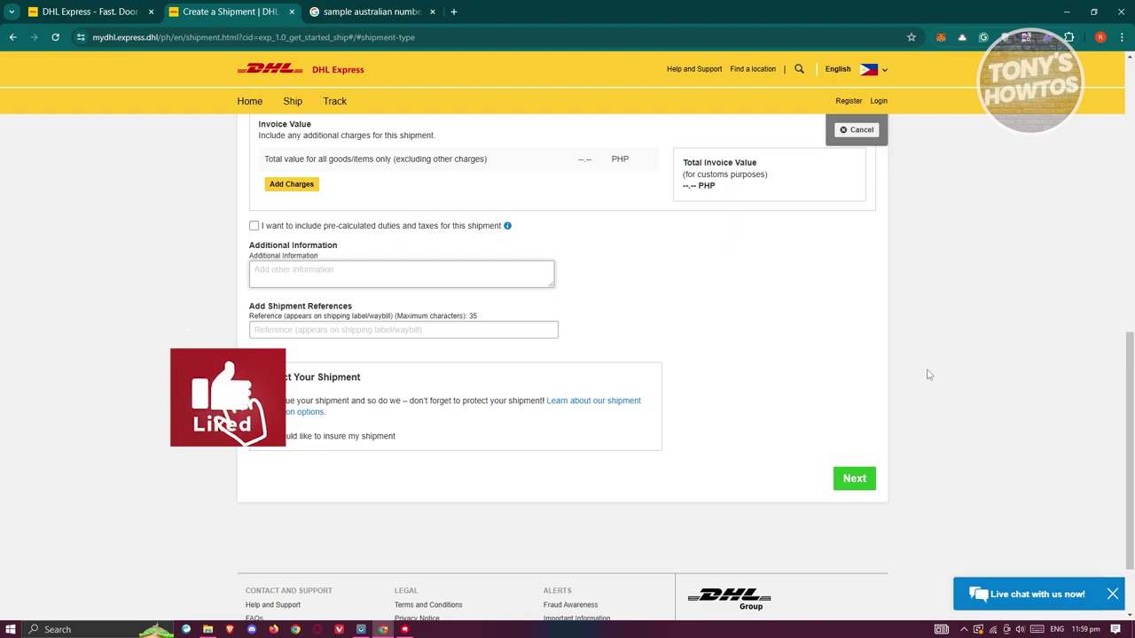
{"action": "scroll", "coordinate": [922, 407], "scroll_direction": "up", "scroll_amount": 5}
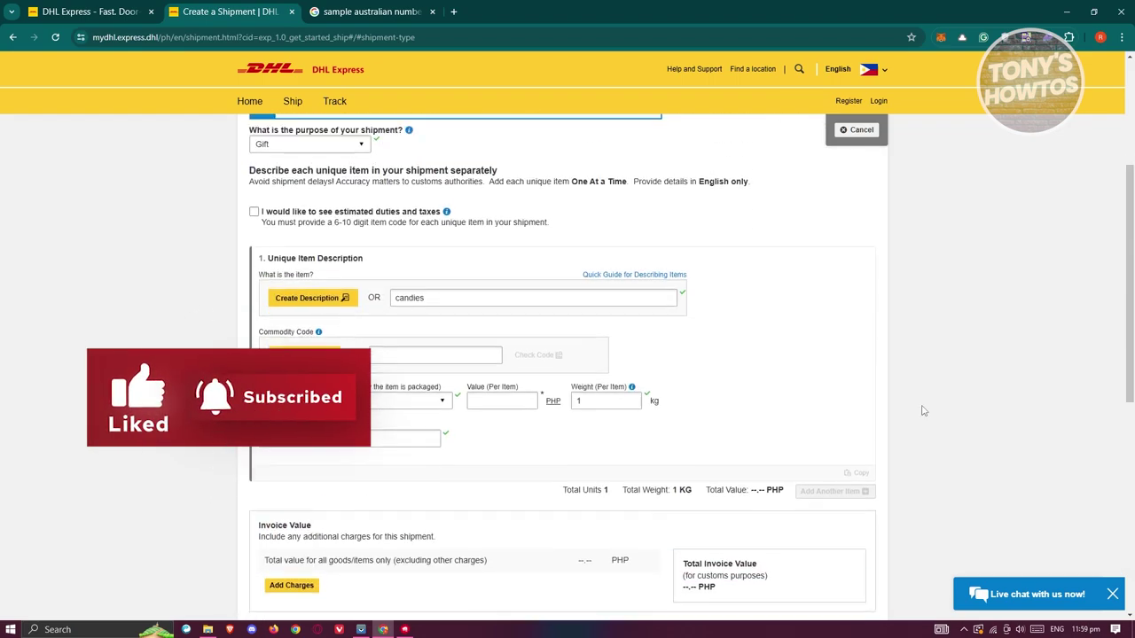
{"action": "scroll", "coordinate": [922, 410], "scroll_direction": "down", "scroll_amount": 7}
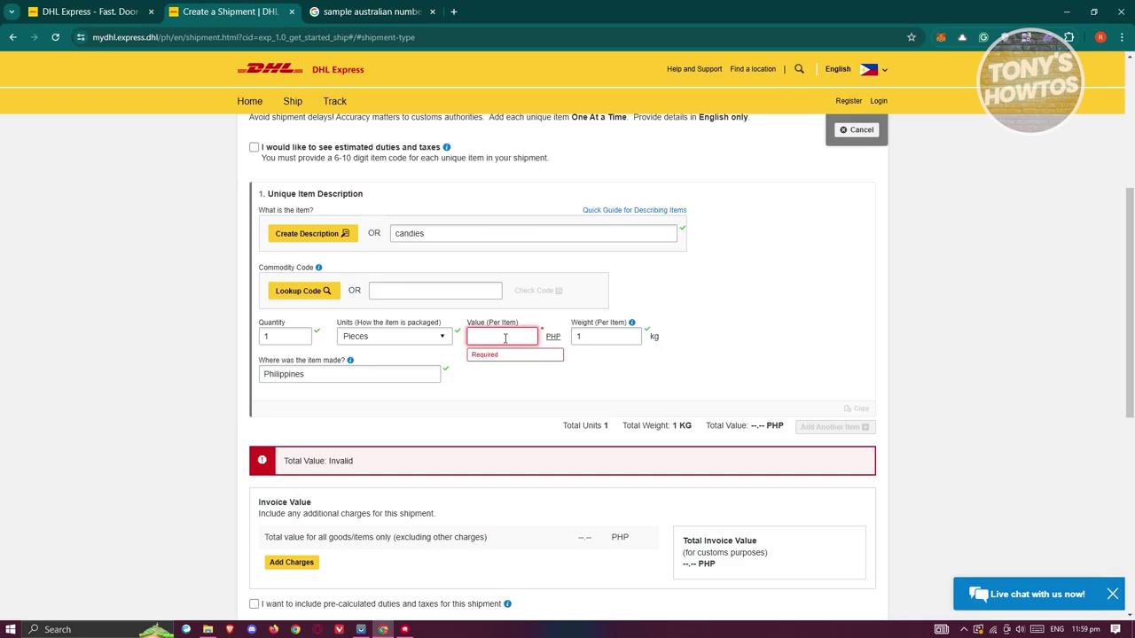
{"action": "type", "text": "100"}
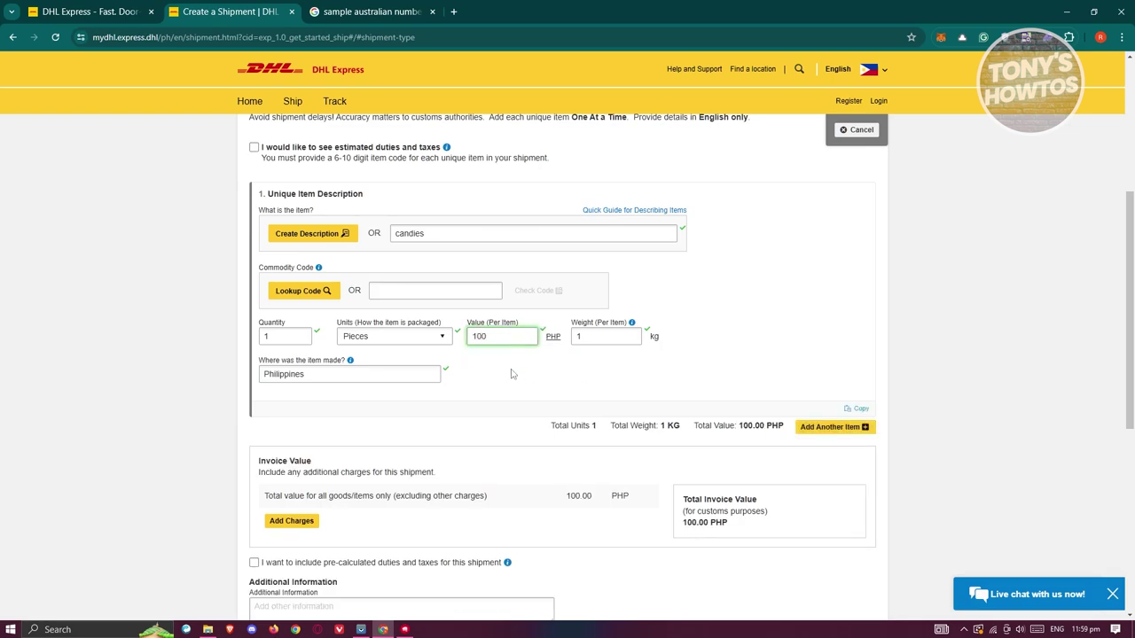
{"action": "left_click", "coordinate": [529, 388]}
{"action": "scroll", "coordinate": [737, 372], "scroll_direction": "down", "scroll_amount": 1}
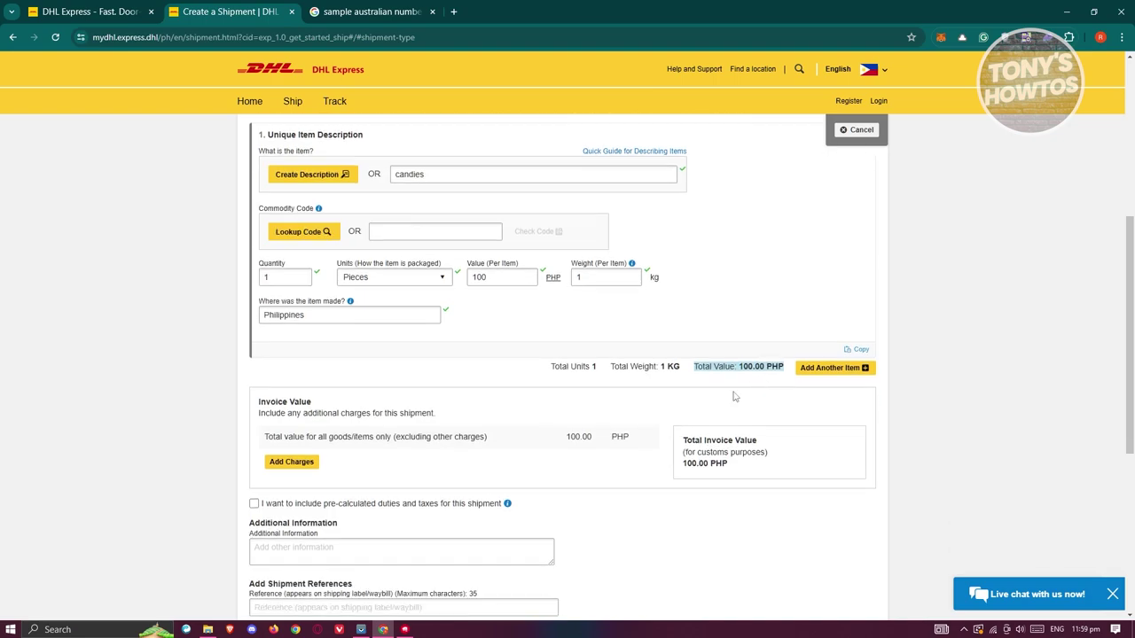
{"action": "left_click", "coordinate": [736, 377]}
{"action": "scroll", "coordinate": [812, 475], "scroll_direction": "down", "scroll_amount": 5}
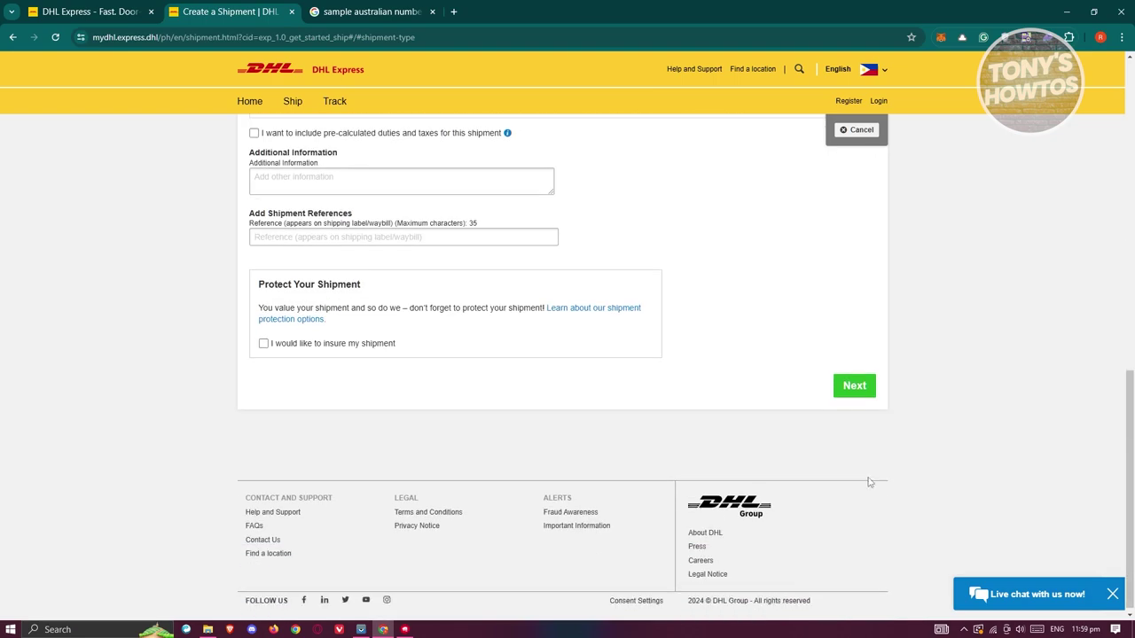
{"action": "left_click", "coordinate": [853, 381]}
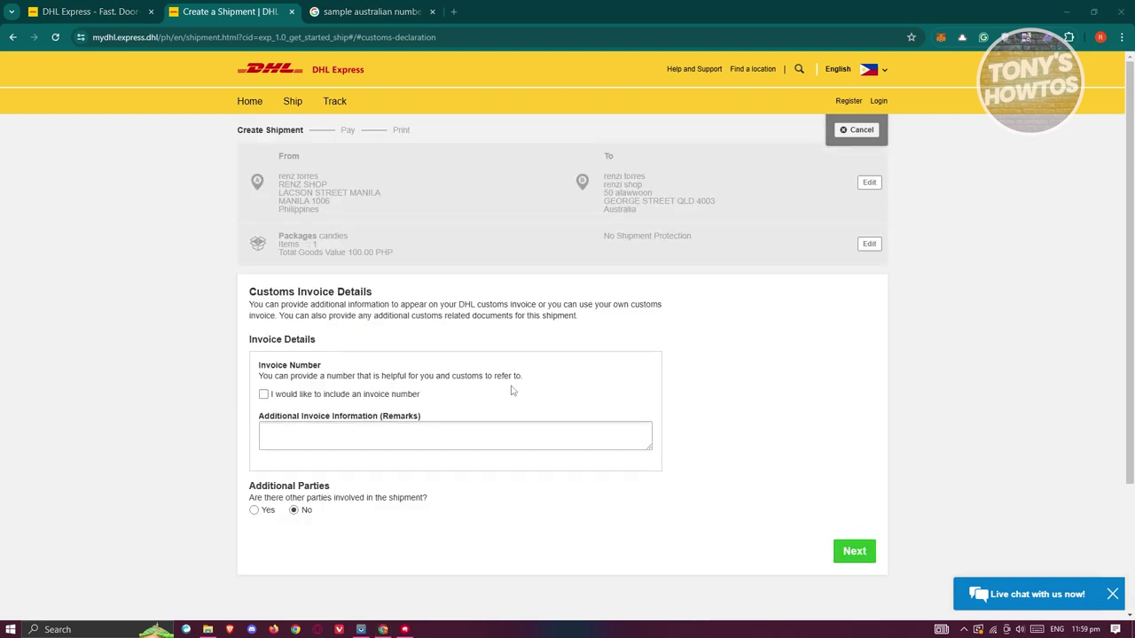
Keep the default customs invoice details and continue to Select Packaging.
{"action": "scroll", "coordinate": [517, 400], "scroll_direction": "down", "scroll_amount": 1}
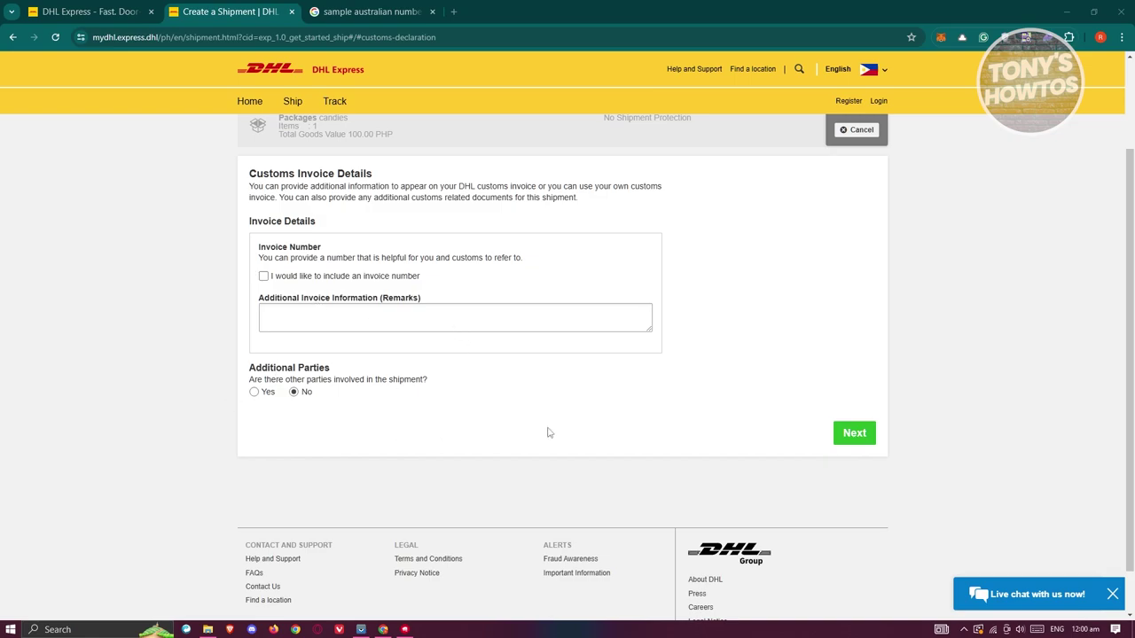
{"action": "left_click", "coordinate": [855, 433]}
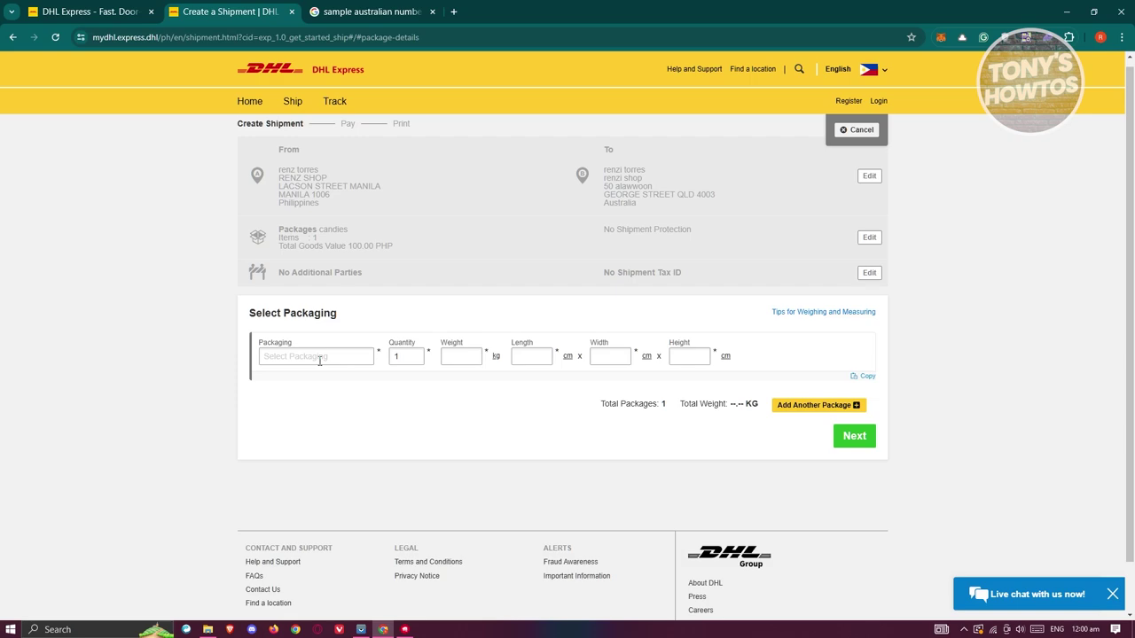
Choose Box 4 (33.70 × 32.20 × 18.00 cm, 5 kg) as the packaging and continue.
{"action": "left_click", "coordinate": [333, 356]}
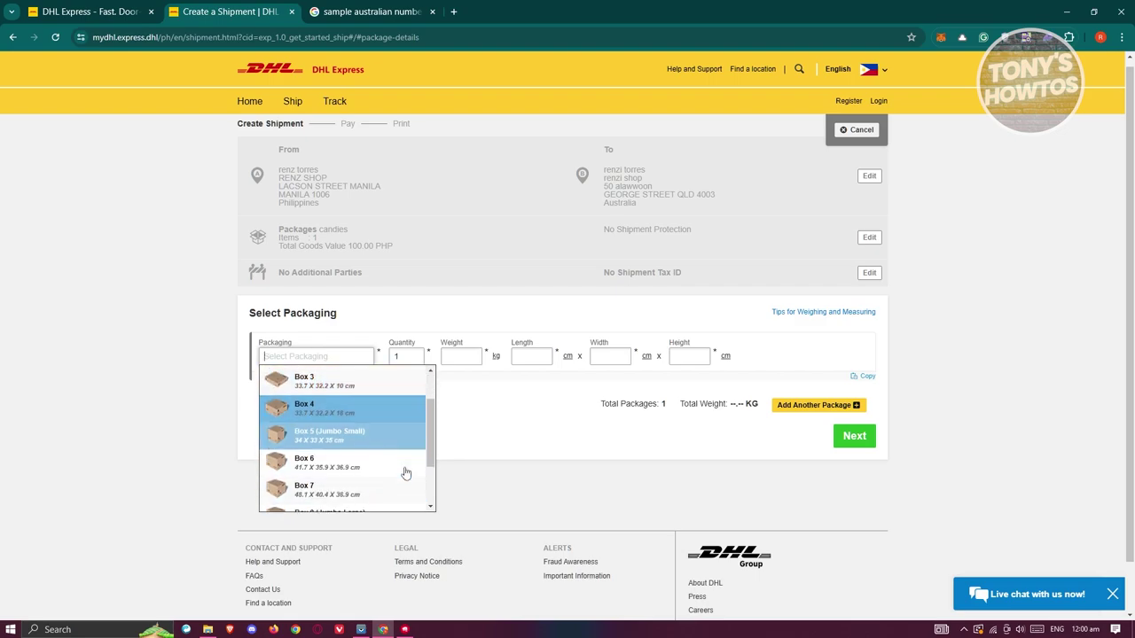
{"action": "scroll", "coordinate": [302, 434], "scroll_direction": "down", "scroll_amount": 1}
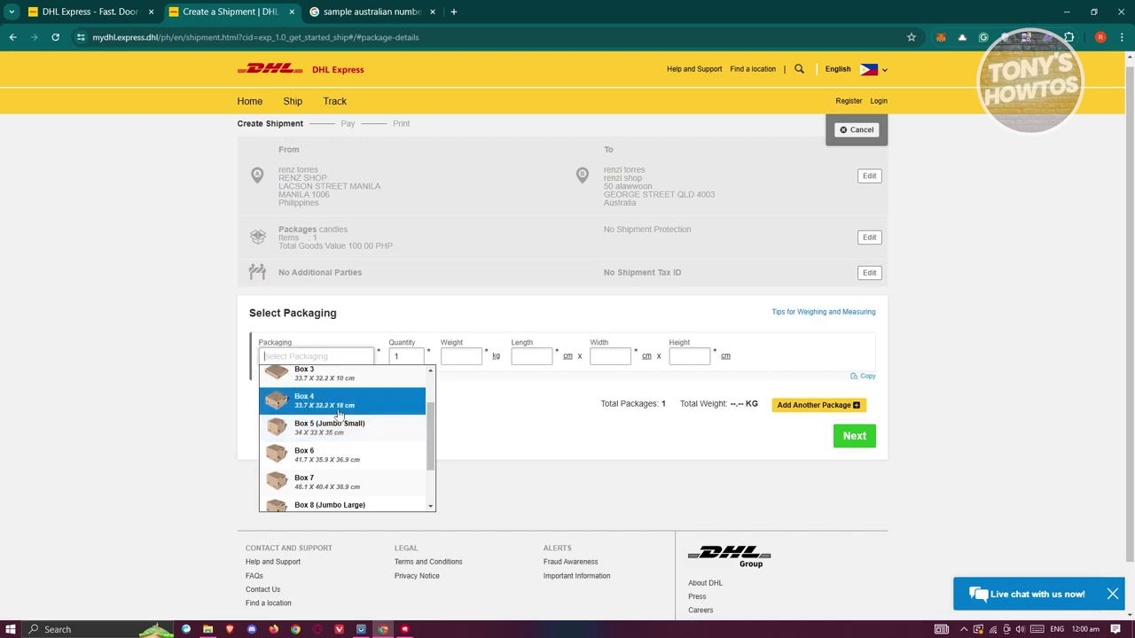
{"action": "left_click", "coordinate": [375, 411]}
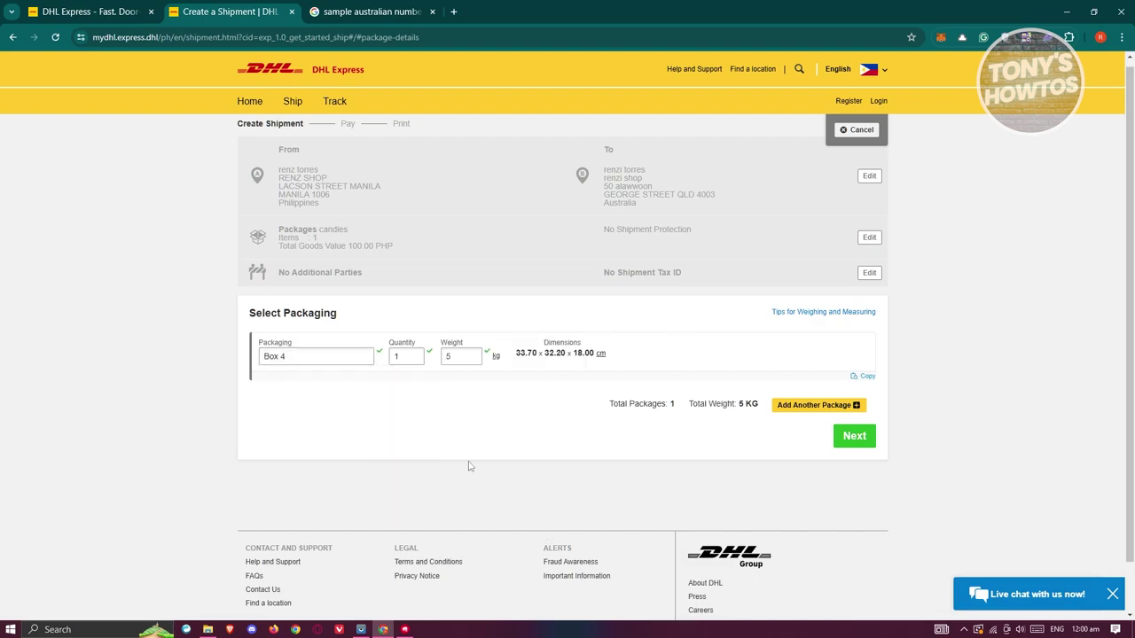
{"action": "left_click", "coordinate": [853, 436]}
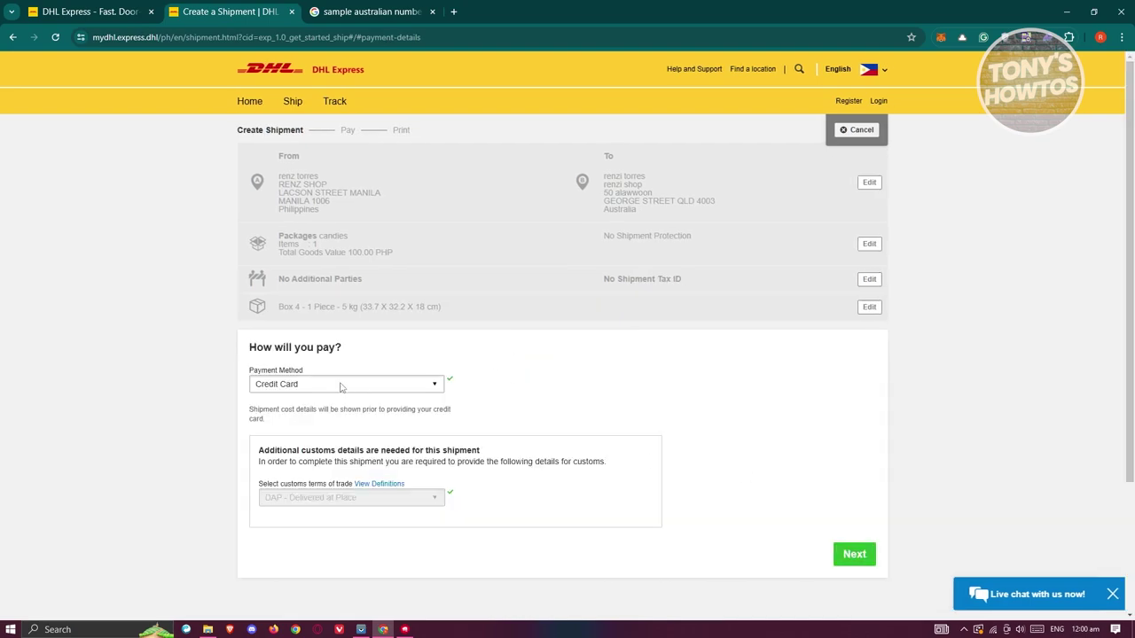
Confirm Credit Card as the payment method on the payment step.
{"action": "scroll", "coordinate": [543, 518], "scroll_direction": "down", "scroll_amount": 2}
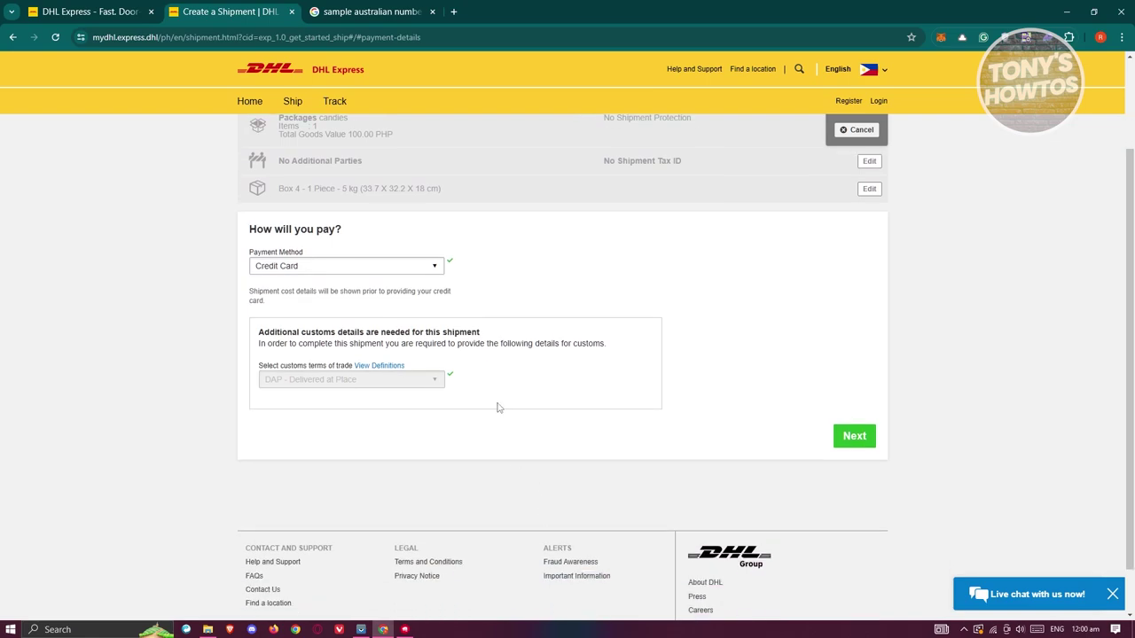
{"action": "left_click", "coordinate": [344, 266]}
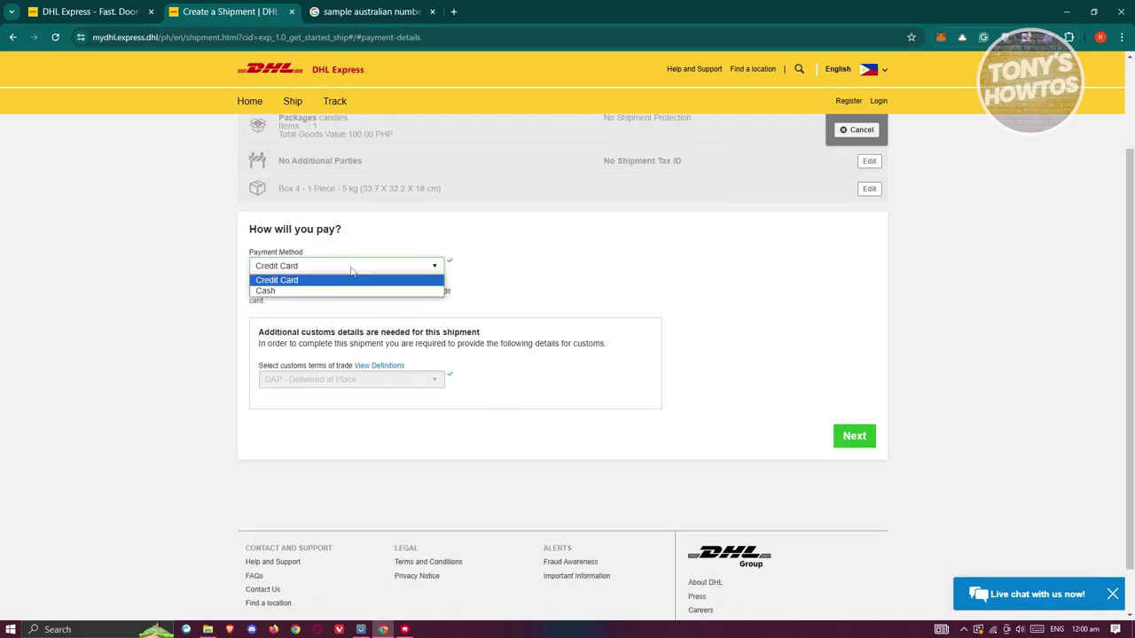
{"action": "left_click", "coordinate": [626, 297]}
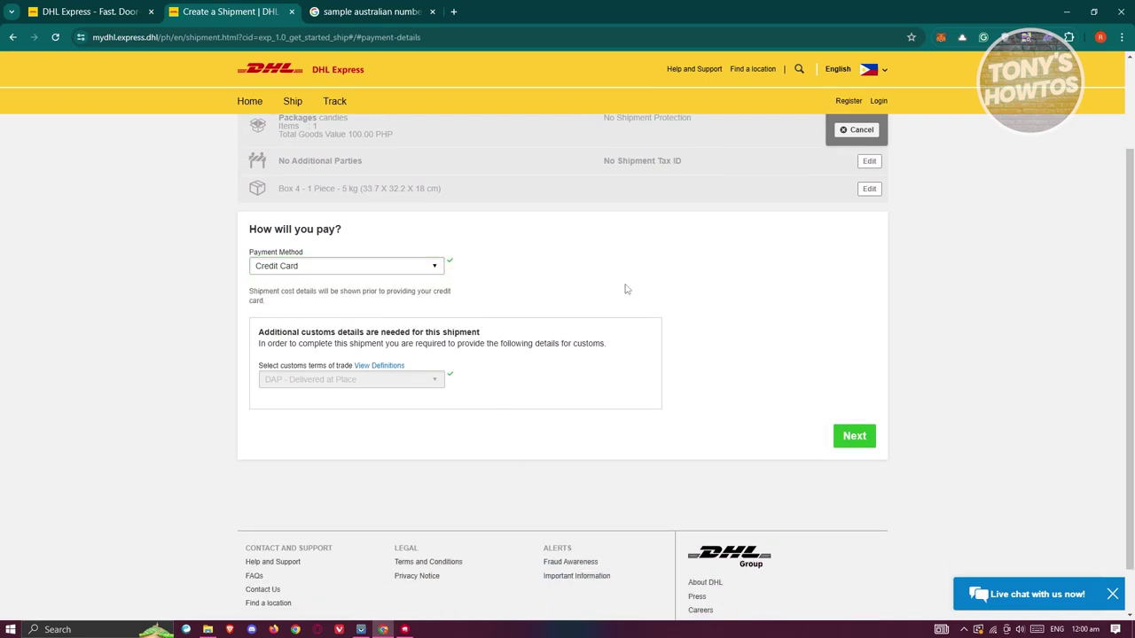
{"action": "left_click", "coordinate": [414, 272]}
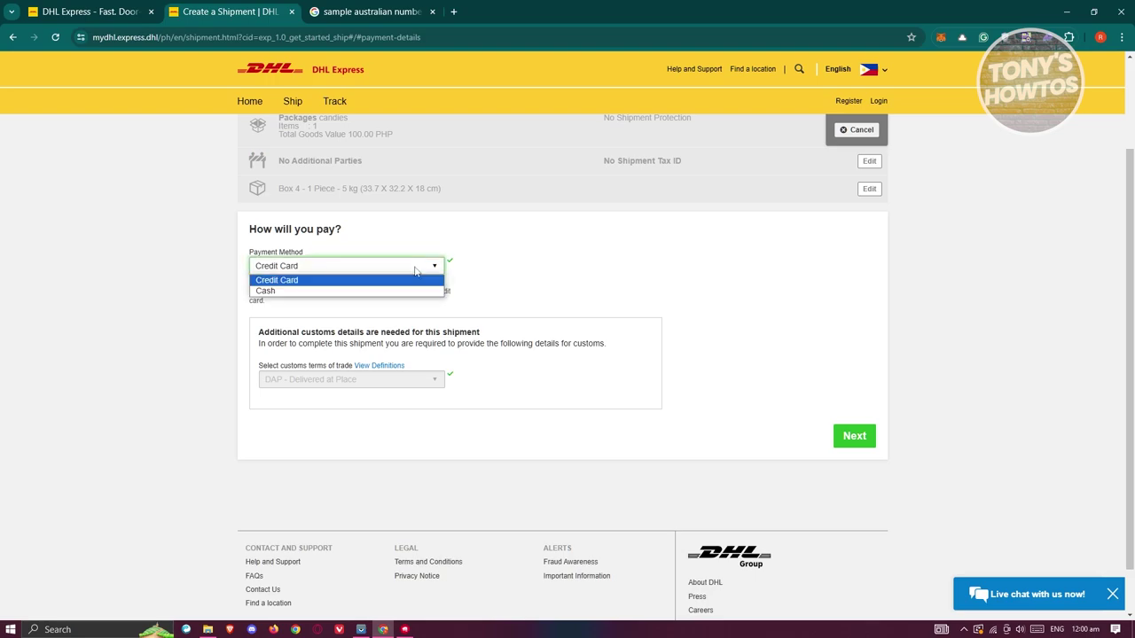
{"action": "left_click", "coordinate": [737, 309]}
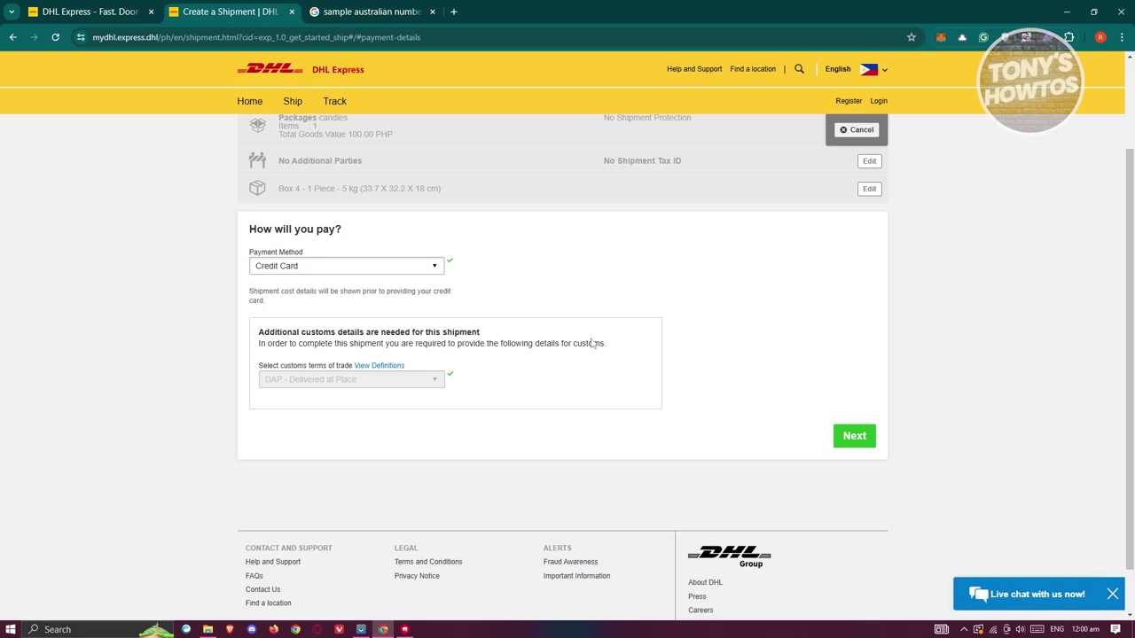
{"action": "scroll", "coordinate": [760, 422], "scroll_direction": "up", "scroll_amount": 3}
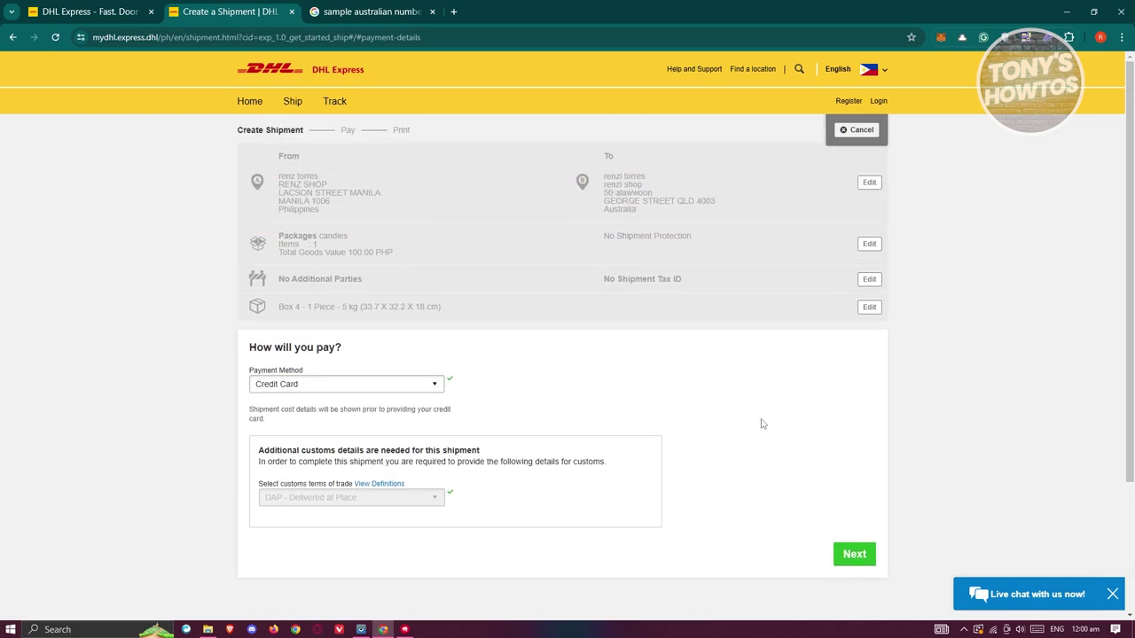